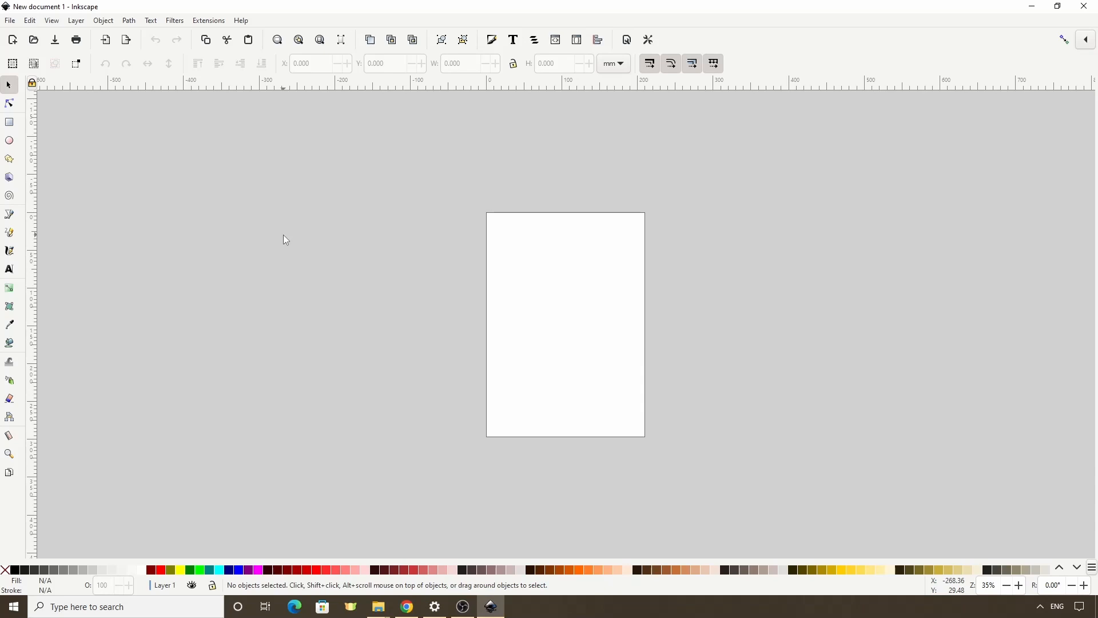
- Draw a red rectangle about 196 × 153 mm in the empty canvas area left of the page
click(151, 21)
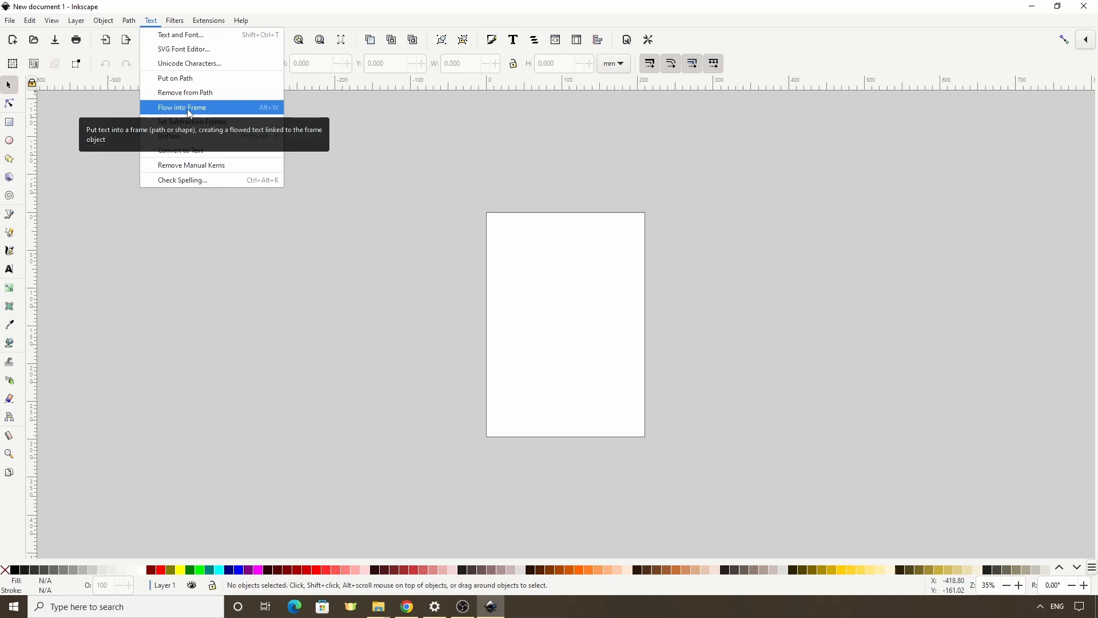
click(9, 122)
click(9, 122)
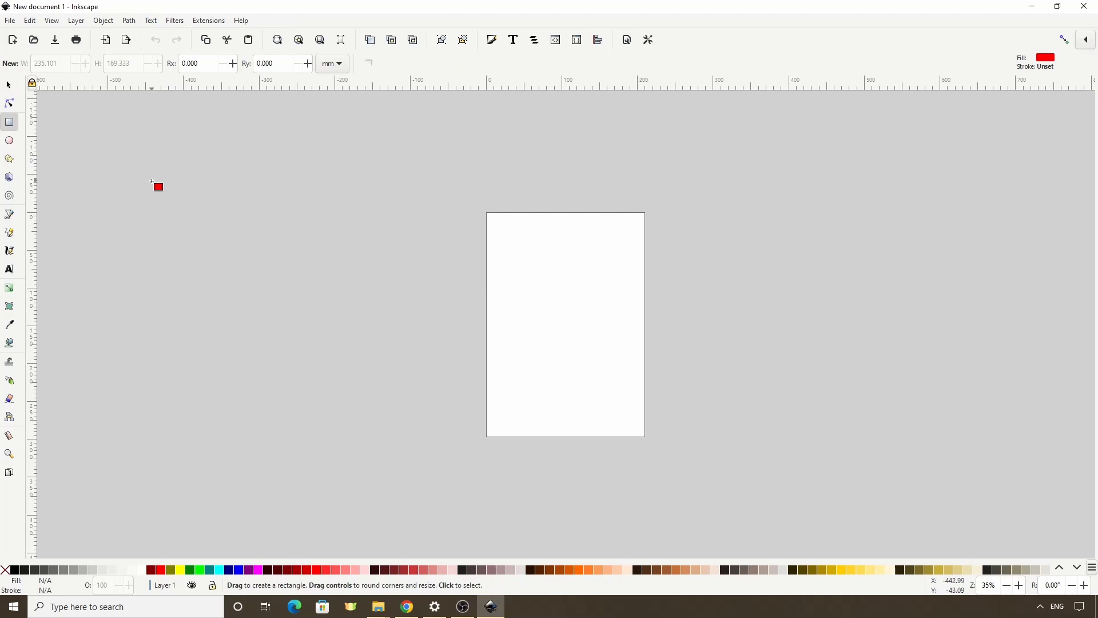
drag(152, 181, 295, 292)
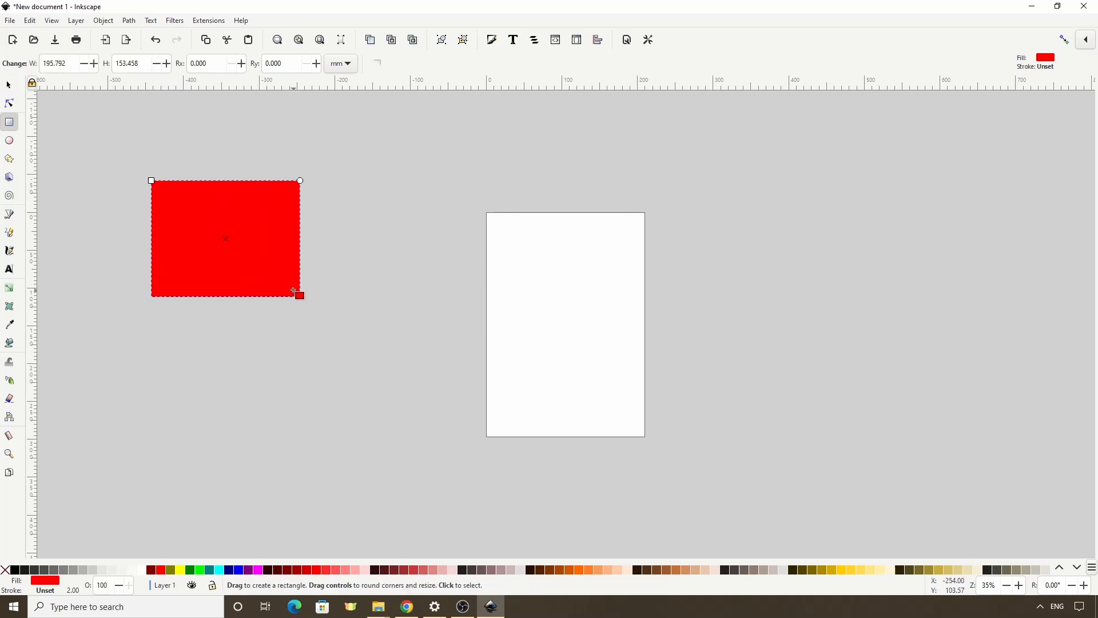
- Add the text "this is a text object" above the red rectangle
click(9, 269)
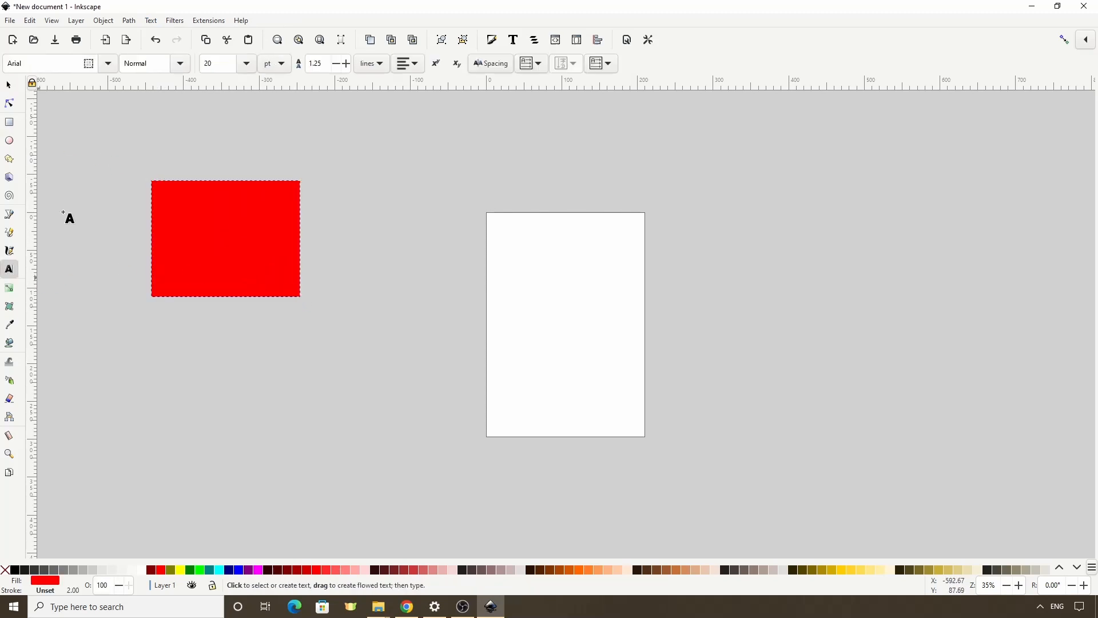
click(114, 154)
text(this is a t)
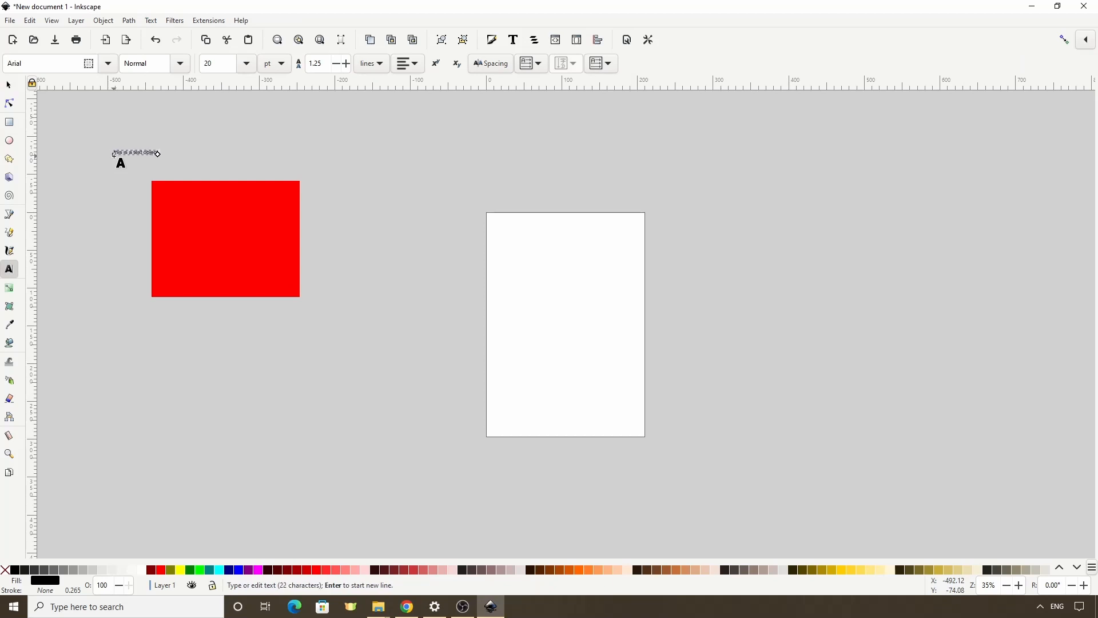
- Copy the phrase "this is a text object" and paste it repeatedly on the same line until it appears eight times
scroll(162, 173, up, 2)
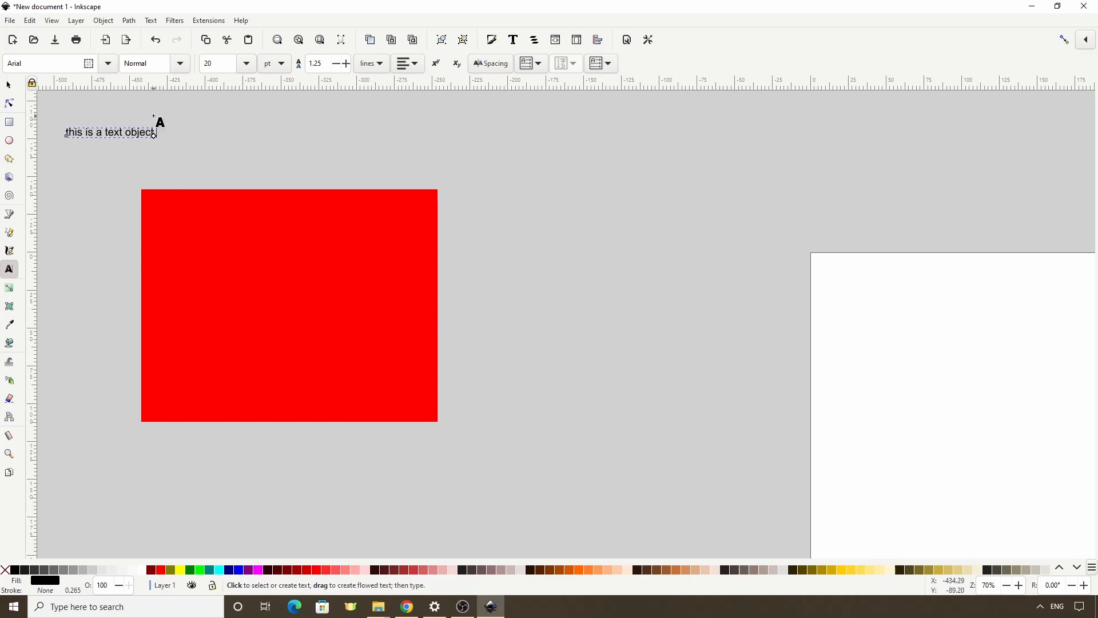
key(ctrl+a)
key(ctrl+c)
key(End)
key(ctrl+v)
key(ctrl+v)
key(ctrl+v)
key(ctrl+v)
key(ctrl+v)
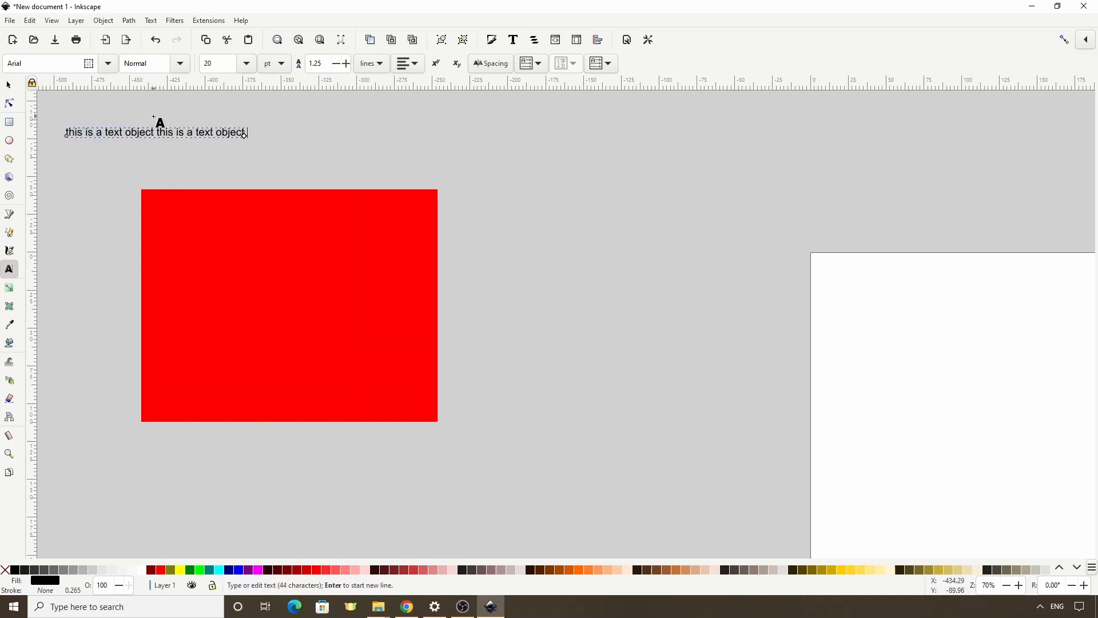
key(ctrl+v)
key(ctrl+v)
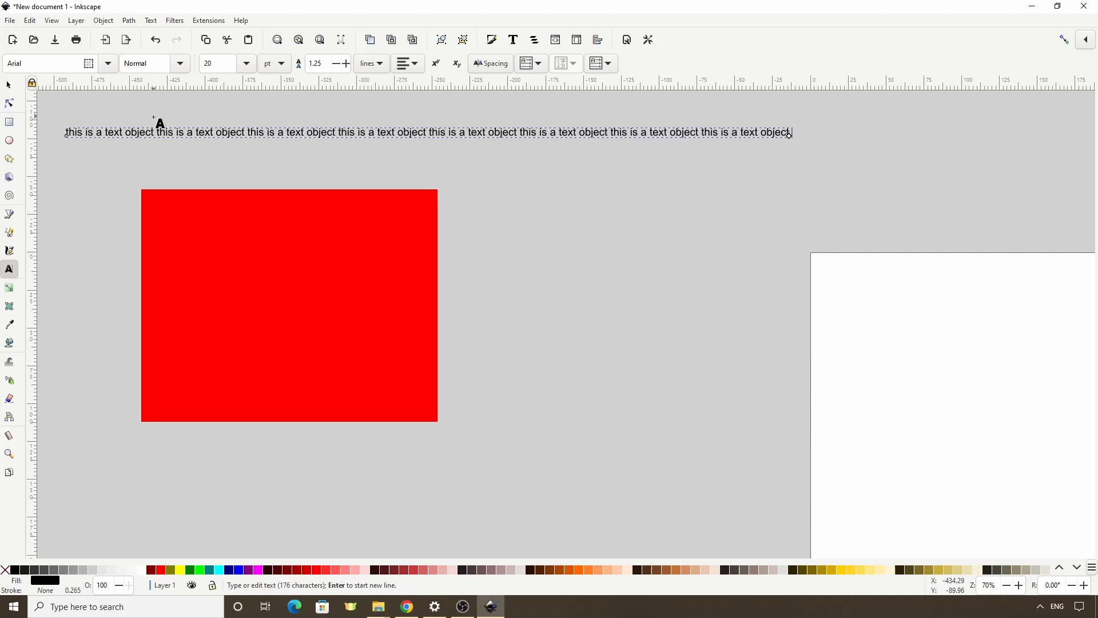
- Flow the long text line into the red rectangle as its frame
click(10, 86)
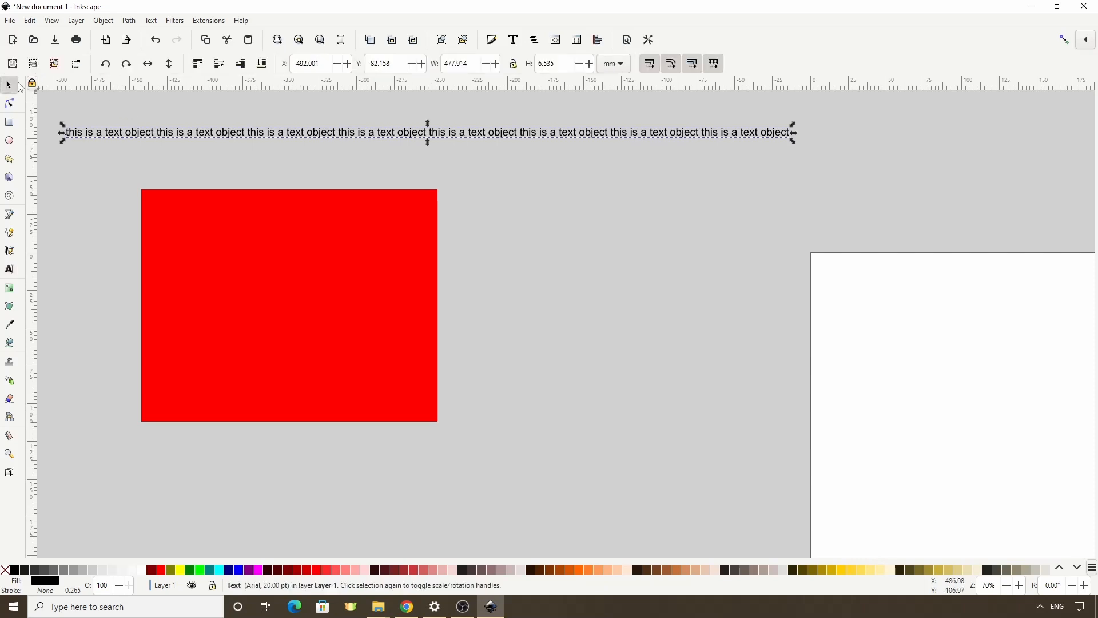
shift+click(224, 286)
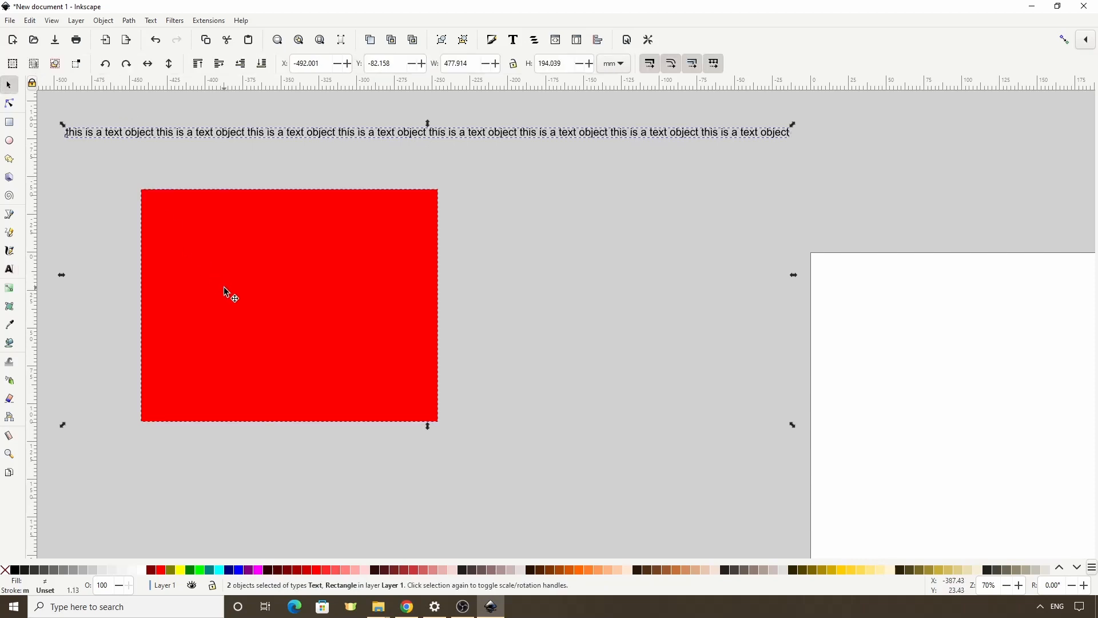
click(151, 20)
click(194, 107)
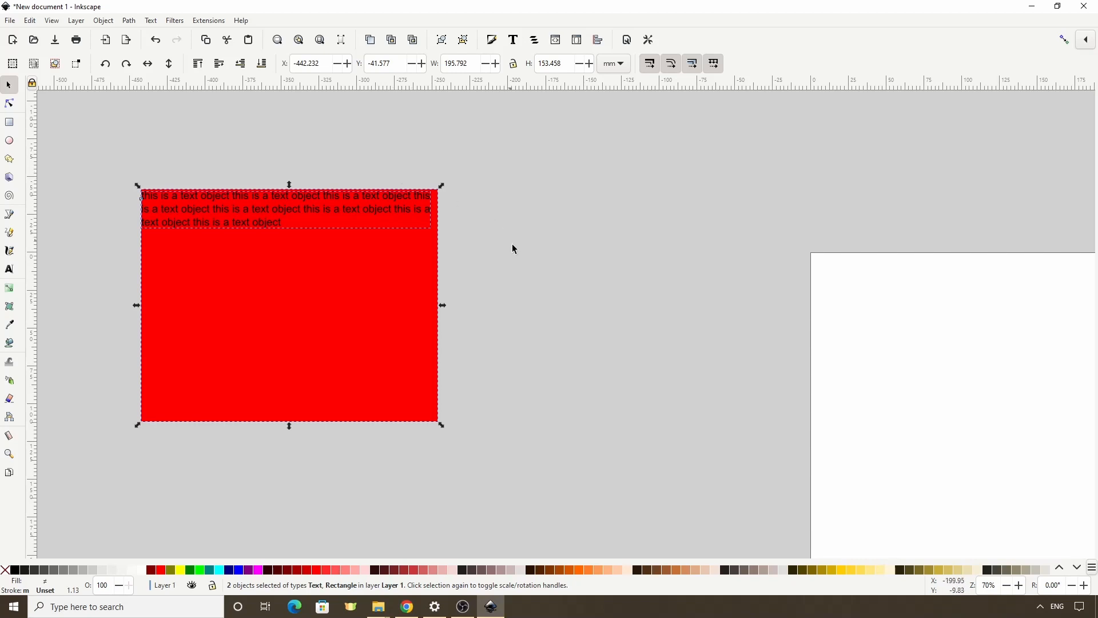
- Select only the red rectangle, shrink it to about 124 × 74 mm and shift it up and left on the canvas
click(468, 324)
click(395, 342)
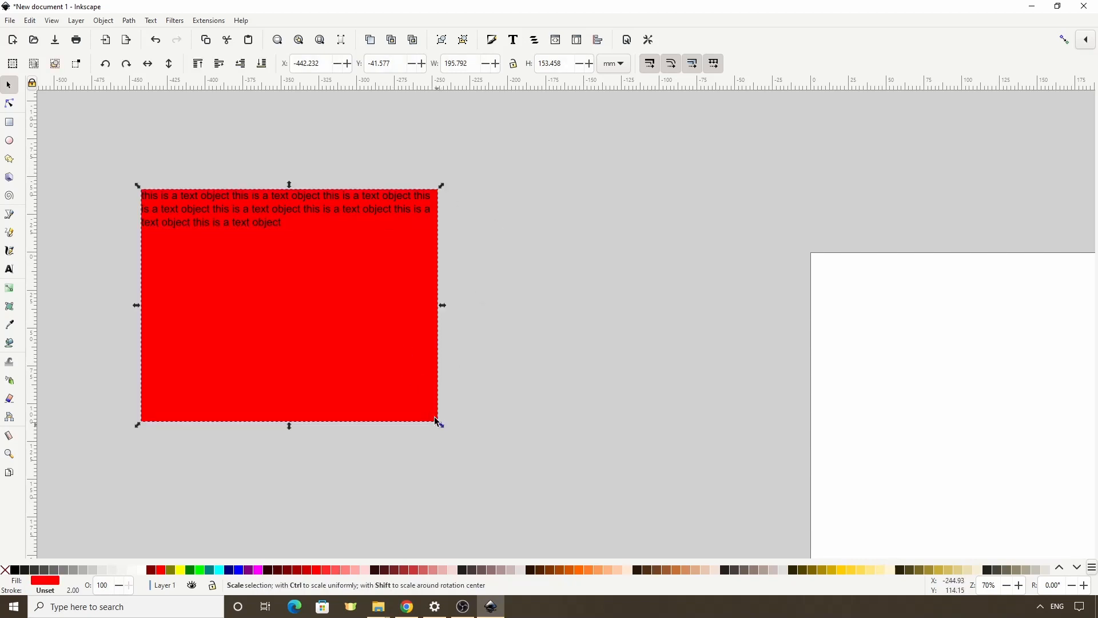
drag(441, 423, 234, 236)
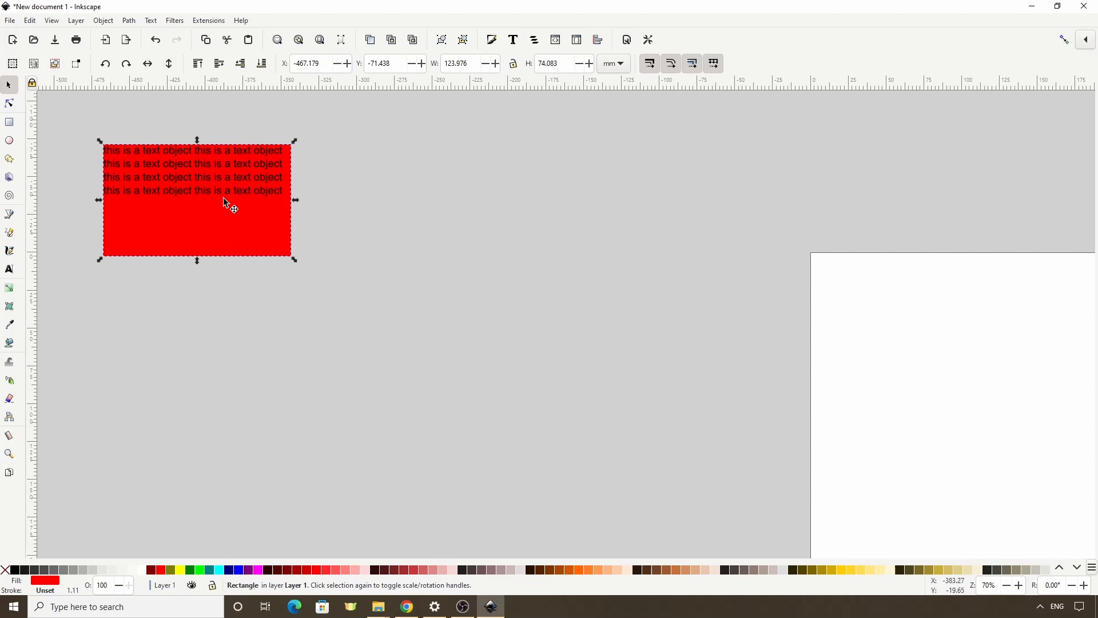
click(210, 20)
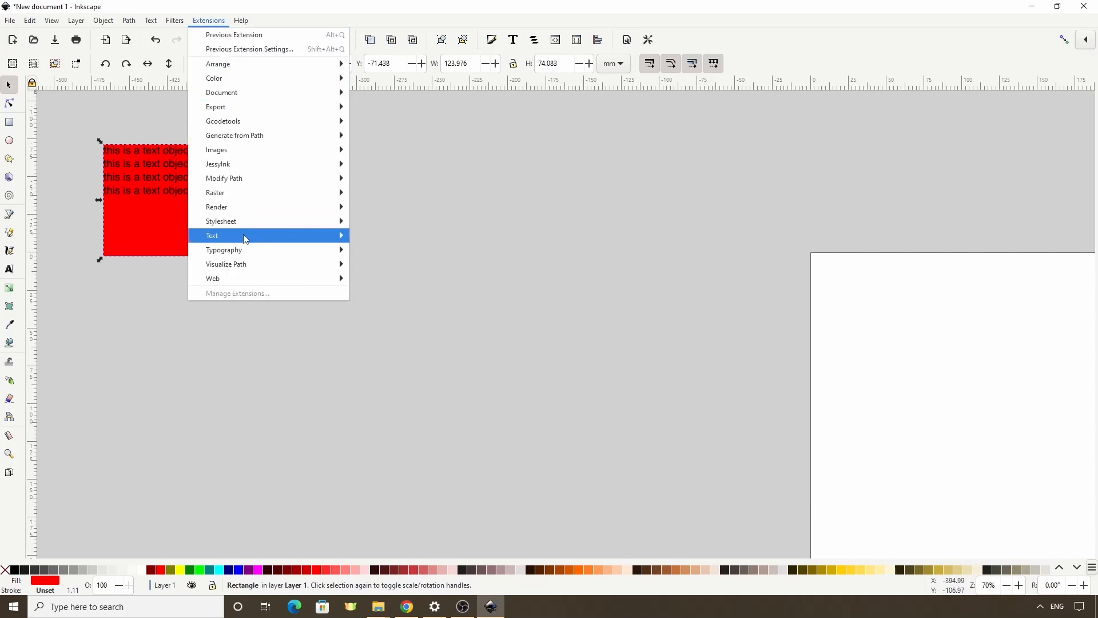
mouse_move(243, 237)
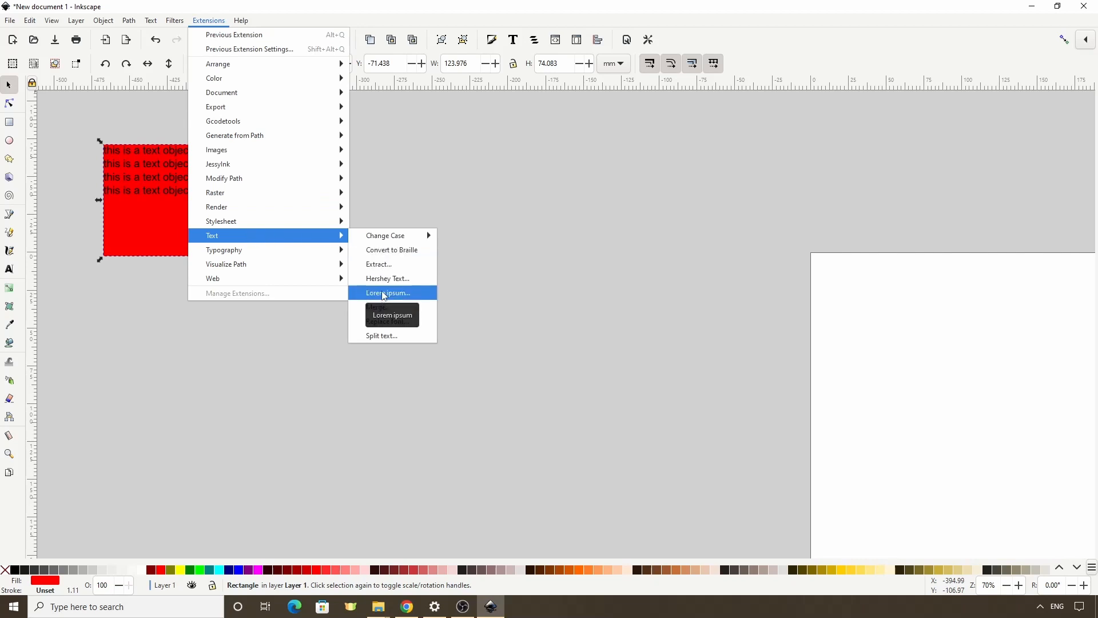
click(397, 176)
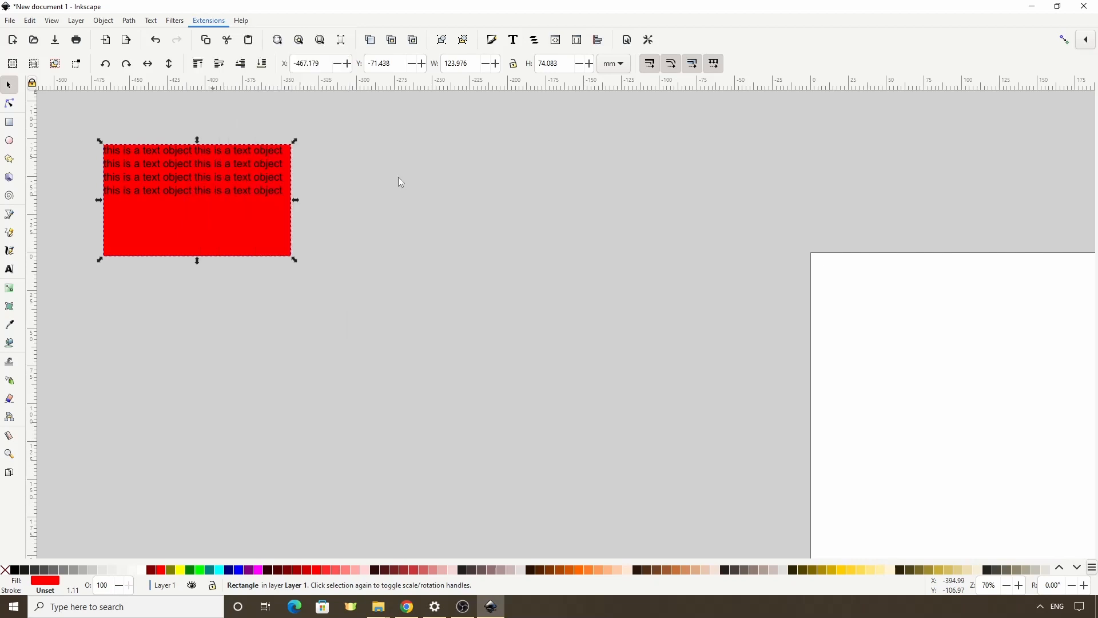
- Draw a red ellipse with radii of about 87 × 61 mm below the text-filled rectangle
click(9, 140)
drag(244, 298, 504, 476)
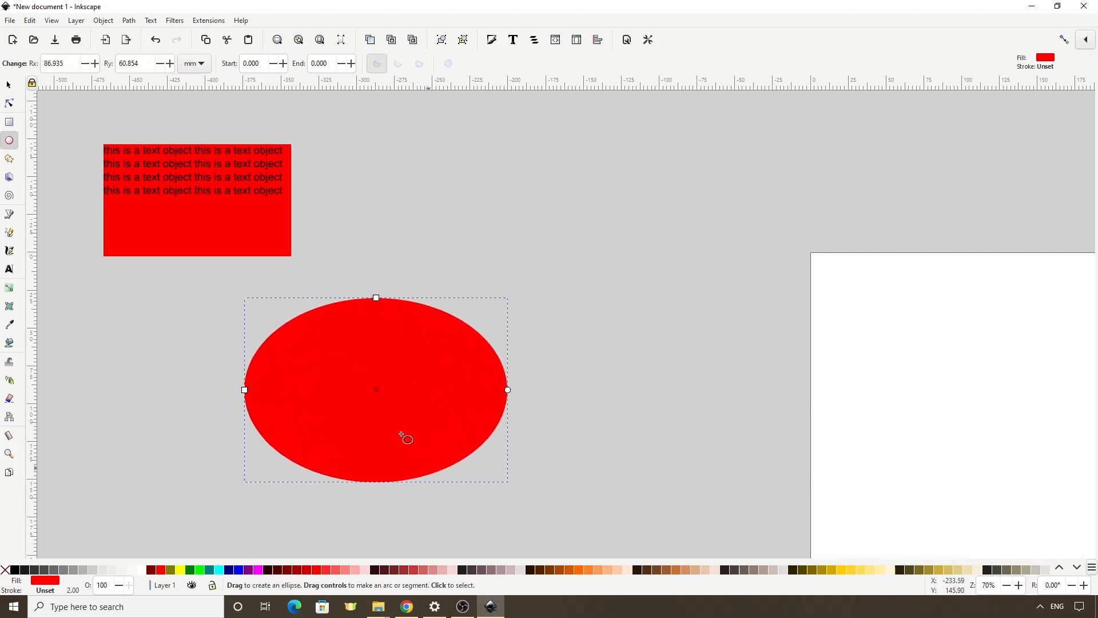
- Fill the ellipse with Lorem ipsum text of 4 paragraphs and 12 sentences per paragraph, using live preview
click(206, 22)
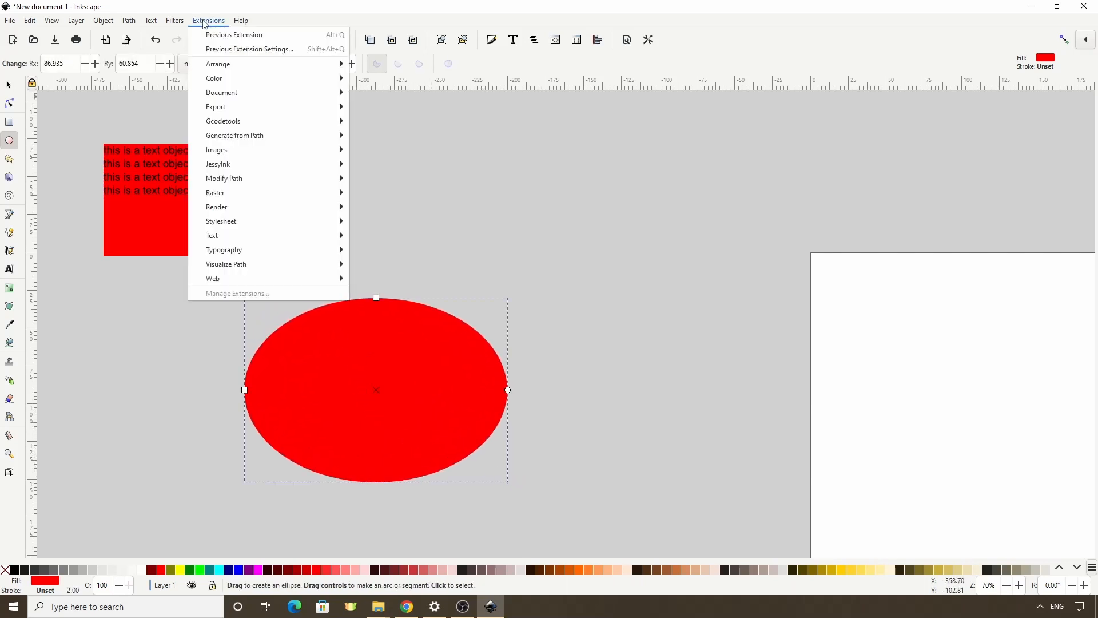
mouse_move(257, 236)
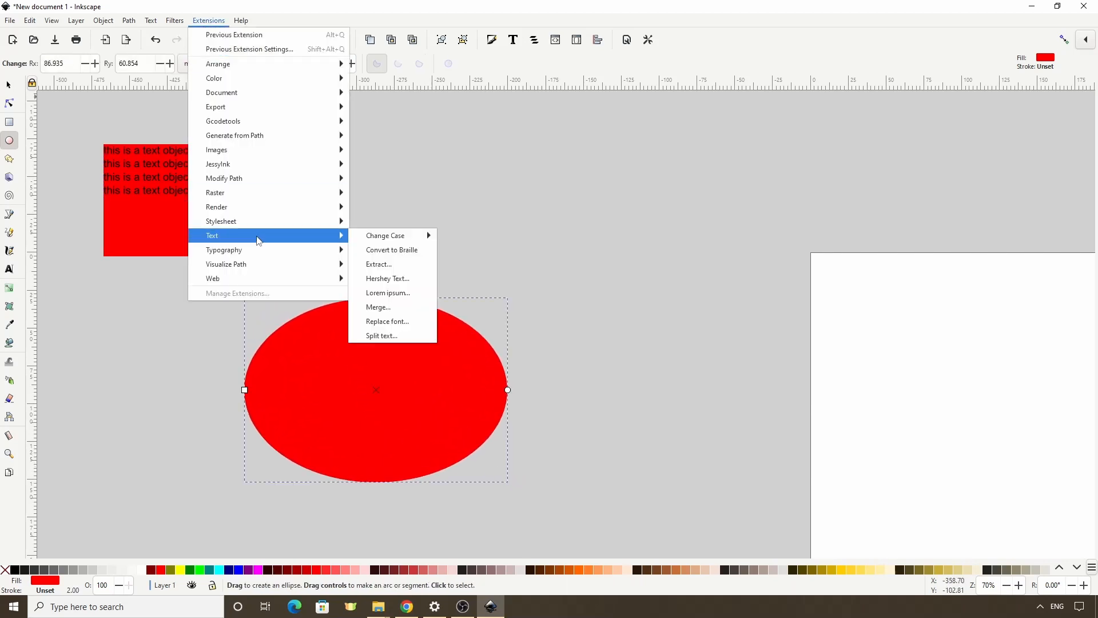
click(392, 293)
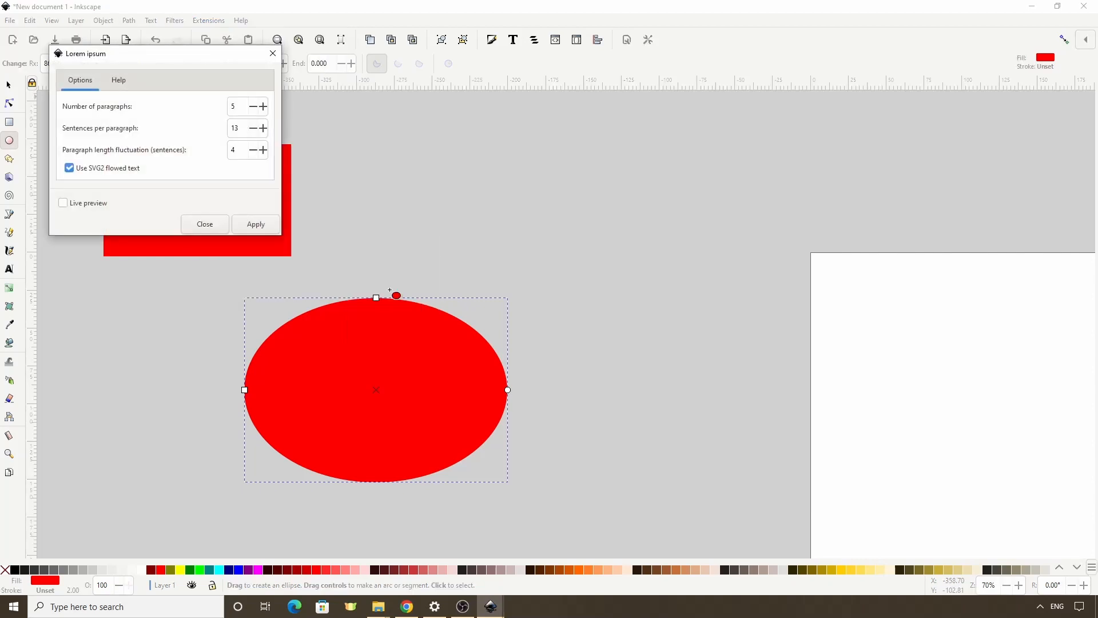
click(103, 207)
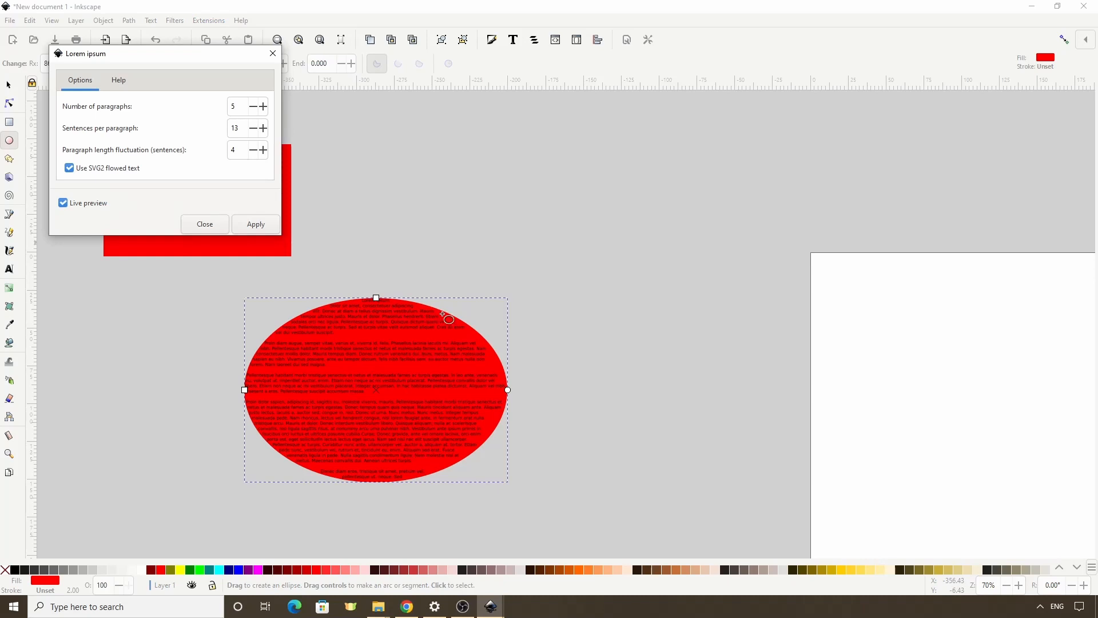
click(256, 107)
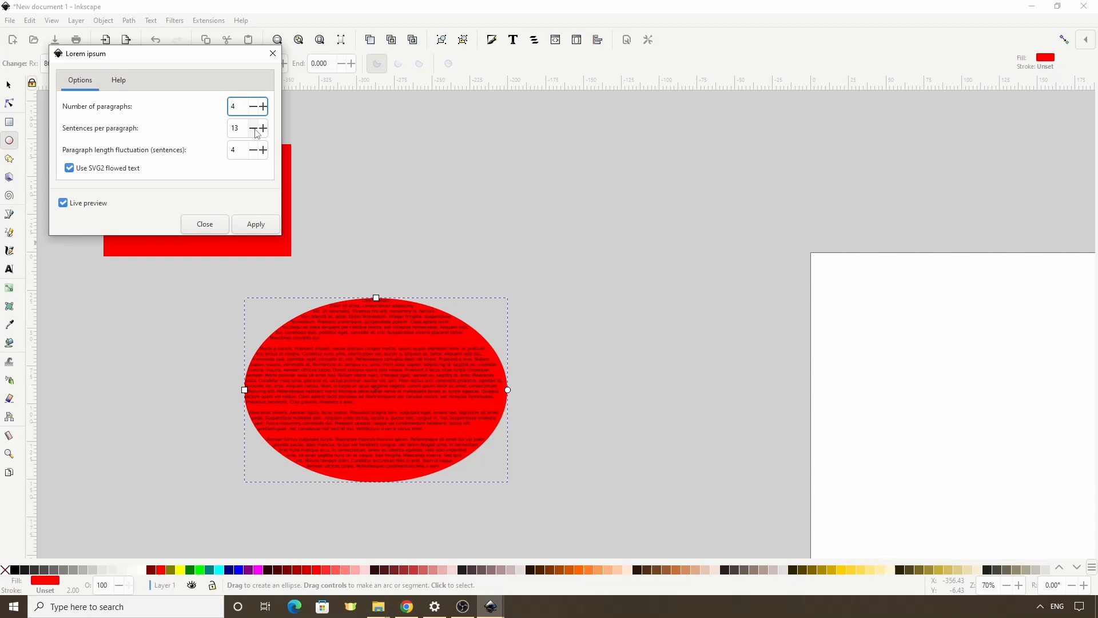
click(255, 131)
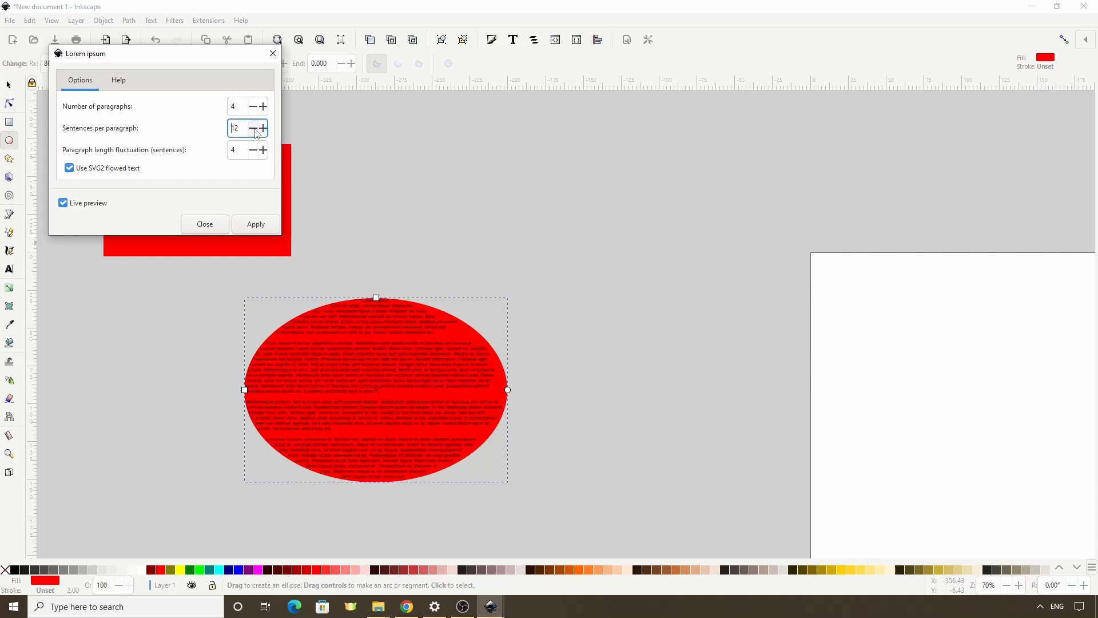
click(255, 226)
click(205, 223)
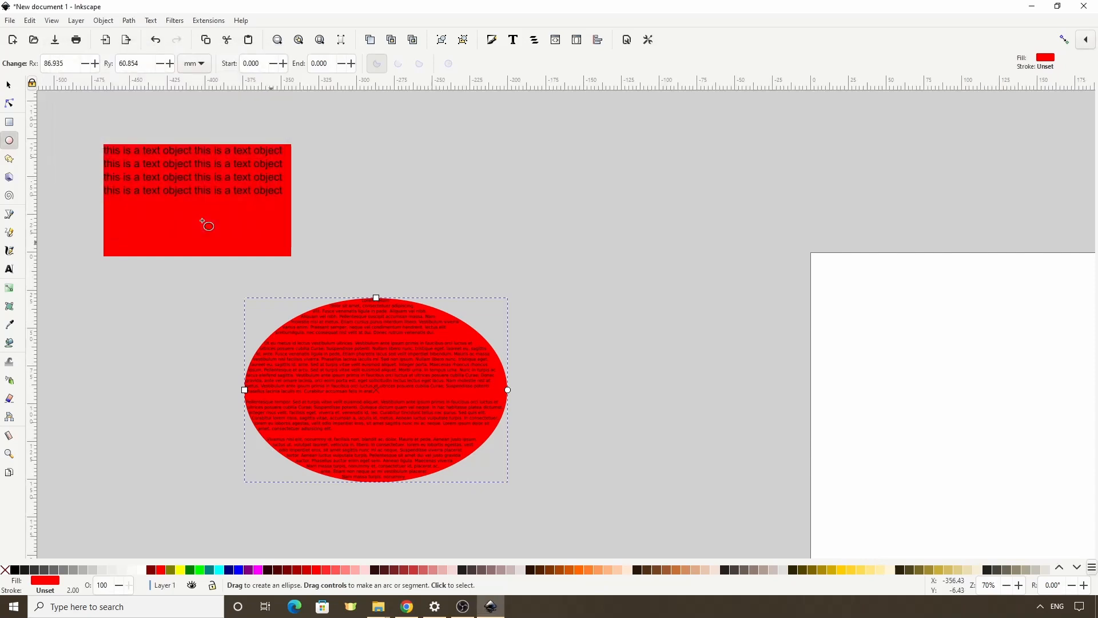
- Enlarge the text-filled ellipse to about 182 × 129 mm
click(8, 84)
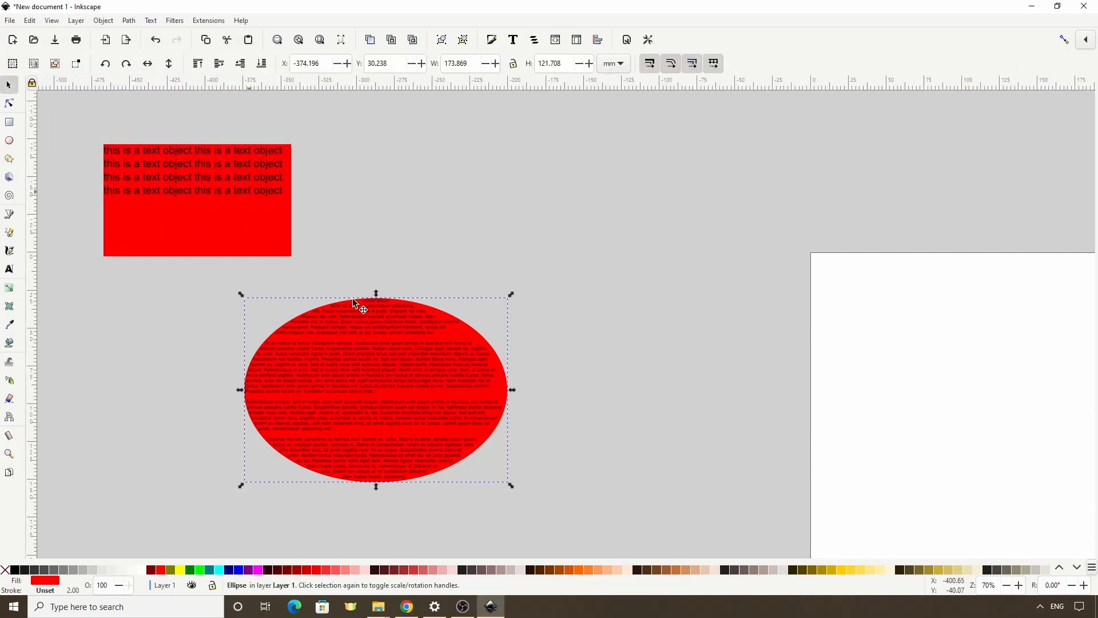
mouse_move(512, 484)
mouse_down()
mouse_move(495, 452)
mouse_move(479, 452)
mouse_move(533, 506)
mouse_move(516, 492)
mouse_up()
scroll(517, 493, up, 1)
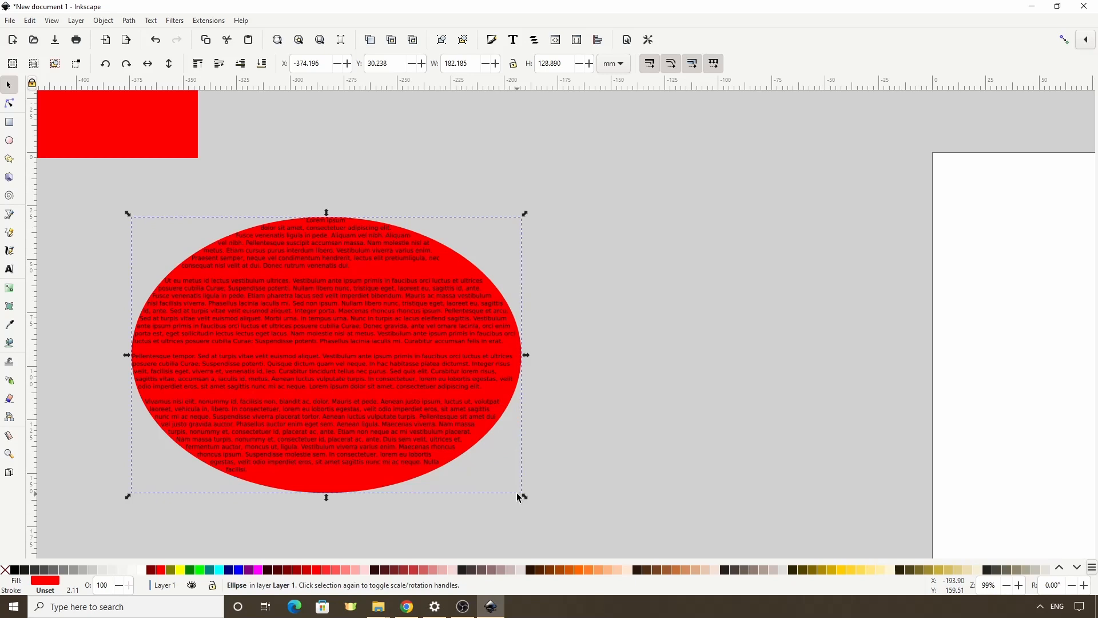
- Draw a five-pointed star about 57 × 54 mm at the ellipse's lower-right edge and fill it blue
click(10, 158)
drag(570, 427, 609, 476)
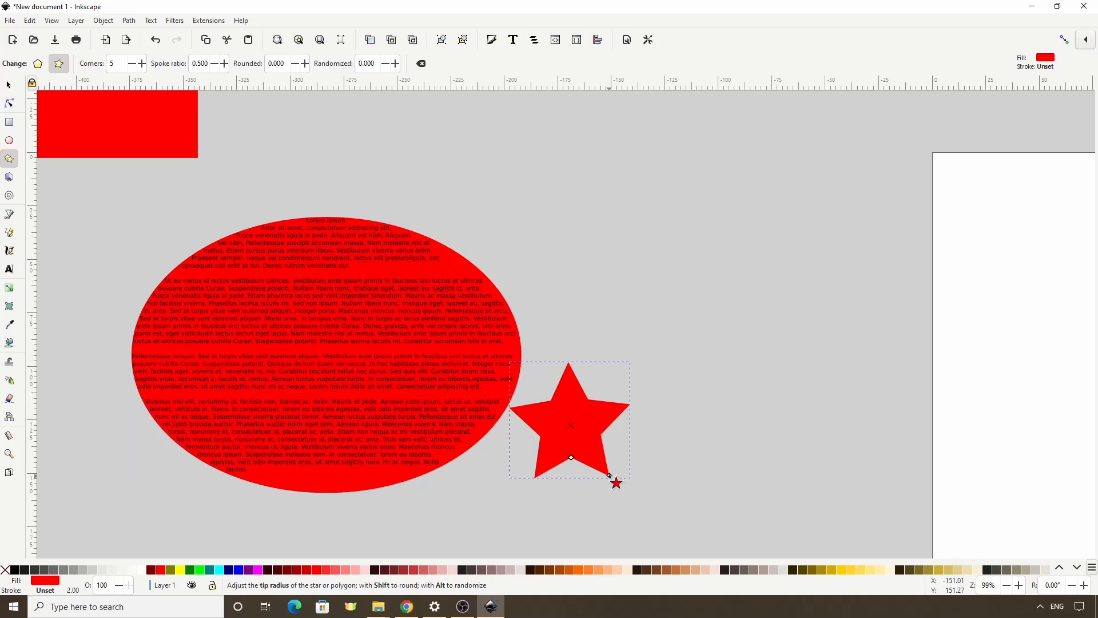
click(239, 570)
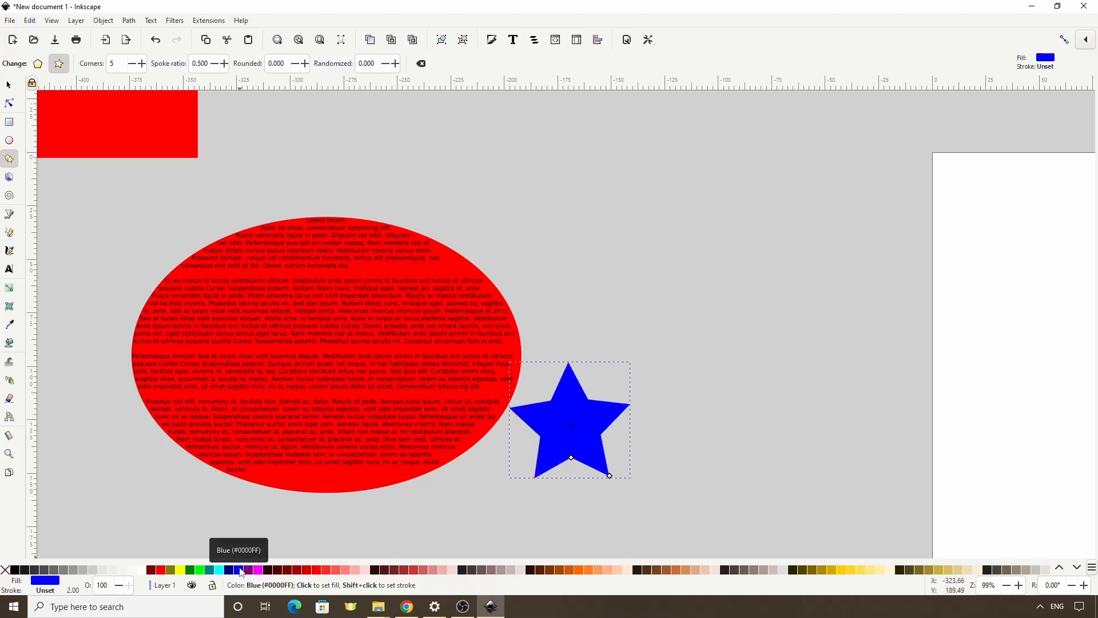
- Set the blue star as a subtraction frame for the ellipse's Lorem ipsum text
click(9, 86)
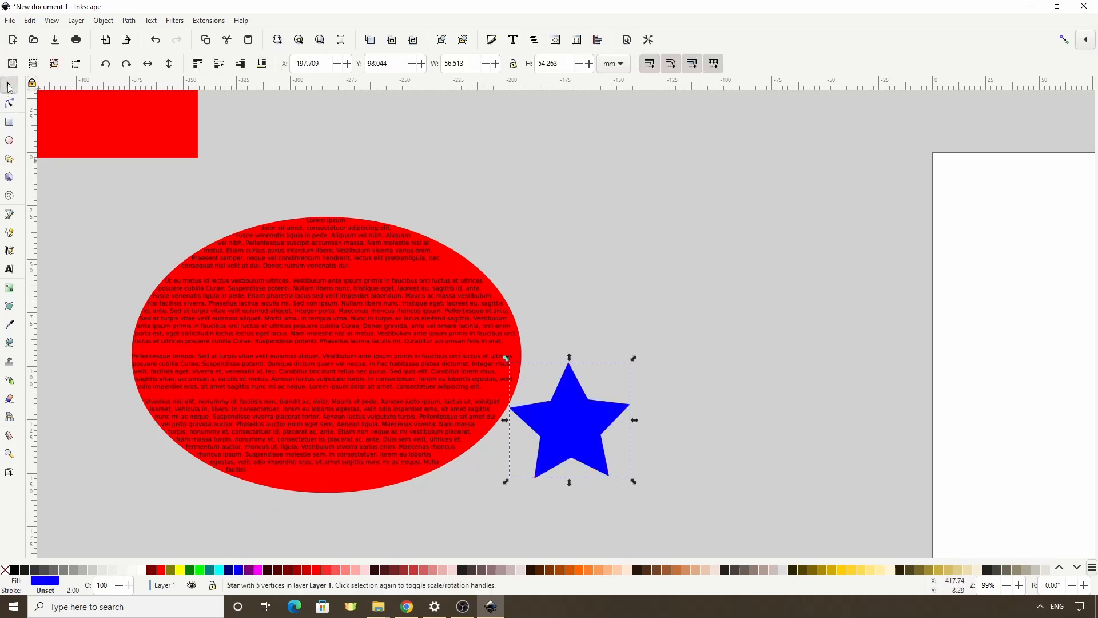
shift+click(273, 310)
click(151, 21)
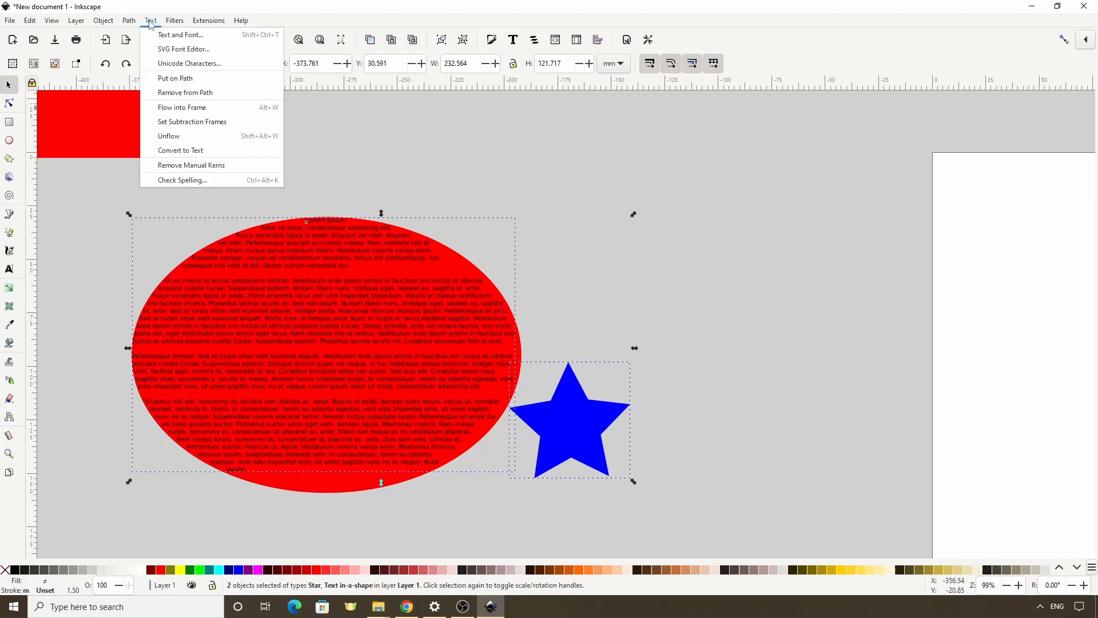
click(184, 124)
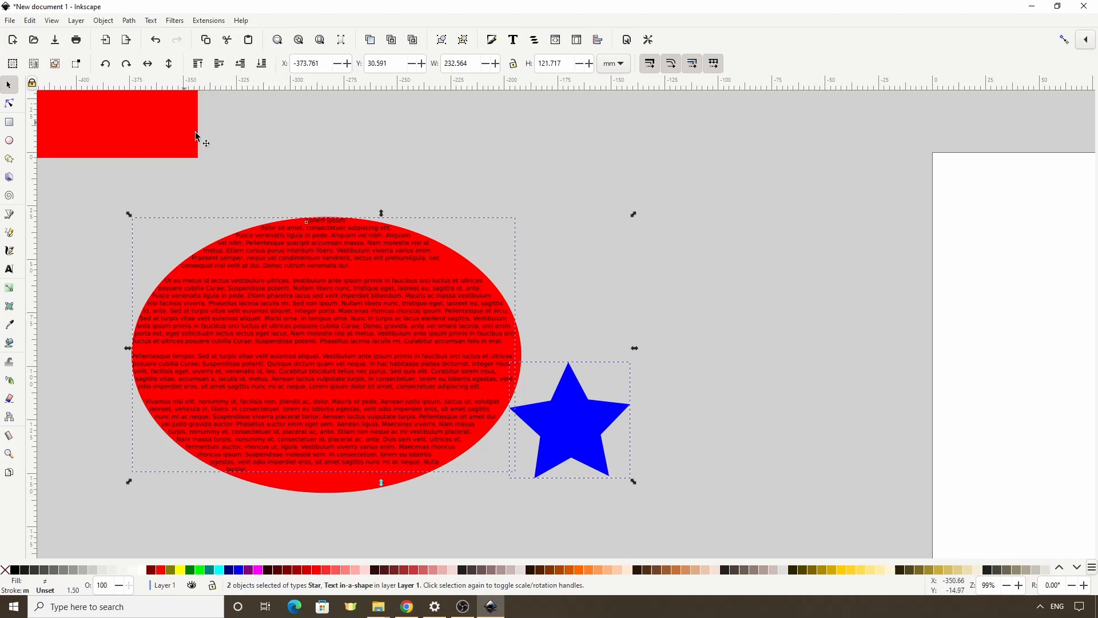
click(663, 355)
- Move the blue star to the middle of the ellipse, enlarge it to about 65 × 63 mm and rotate it counterclockwise
drag(592, 421, 341, 373)
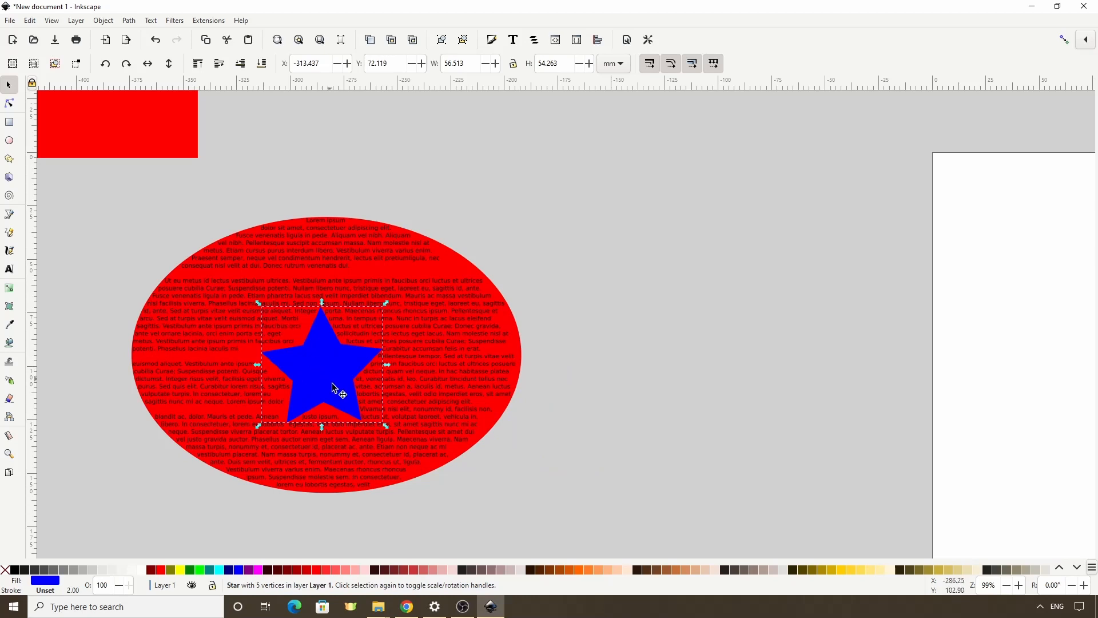
drag(383, 426, 403, 440)
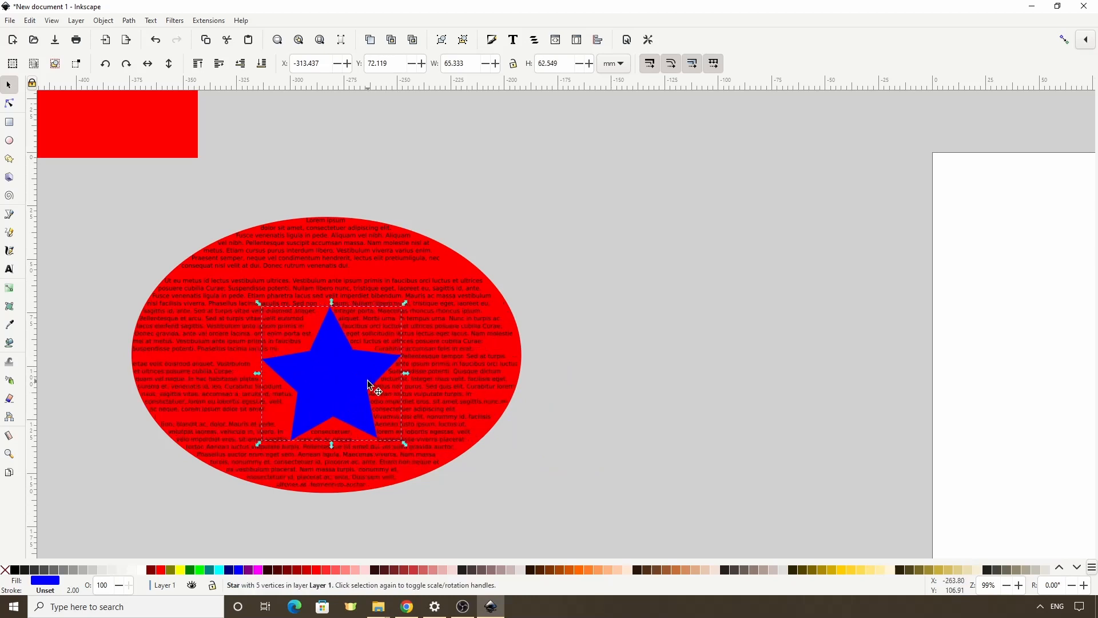
click(406, 297)
drag(400, 300, 376, 290)
- Increase the ellipse text's padding from the ellipse edge and widen the text margin around the blue star
click(8, 274)
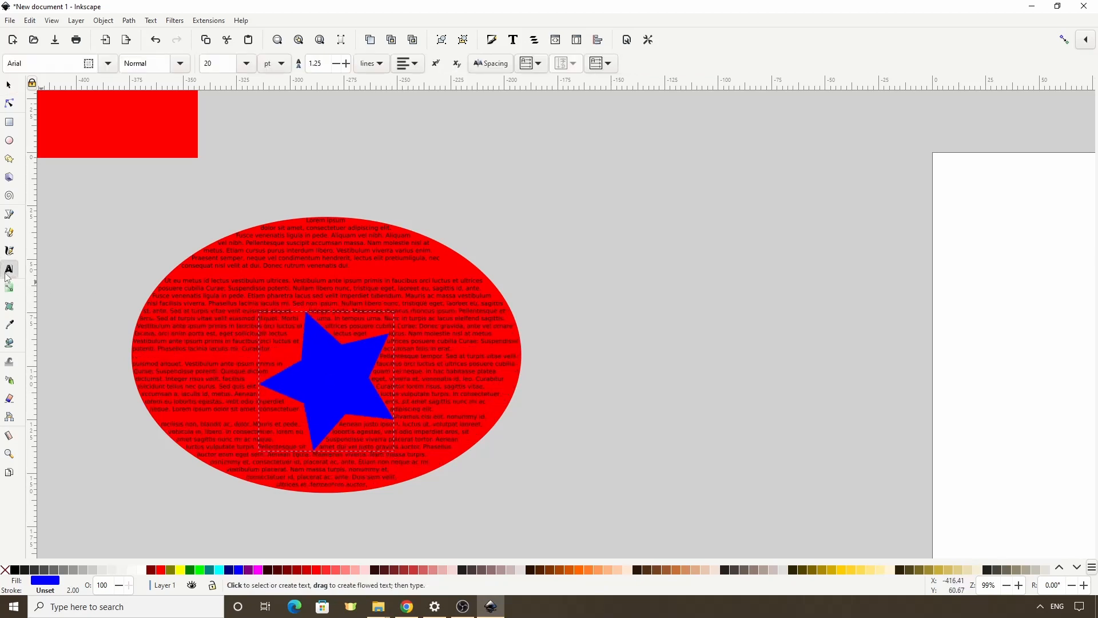
click(305, 280)
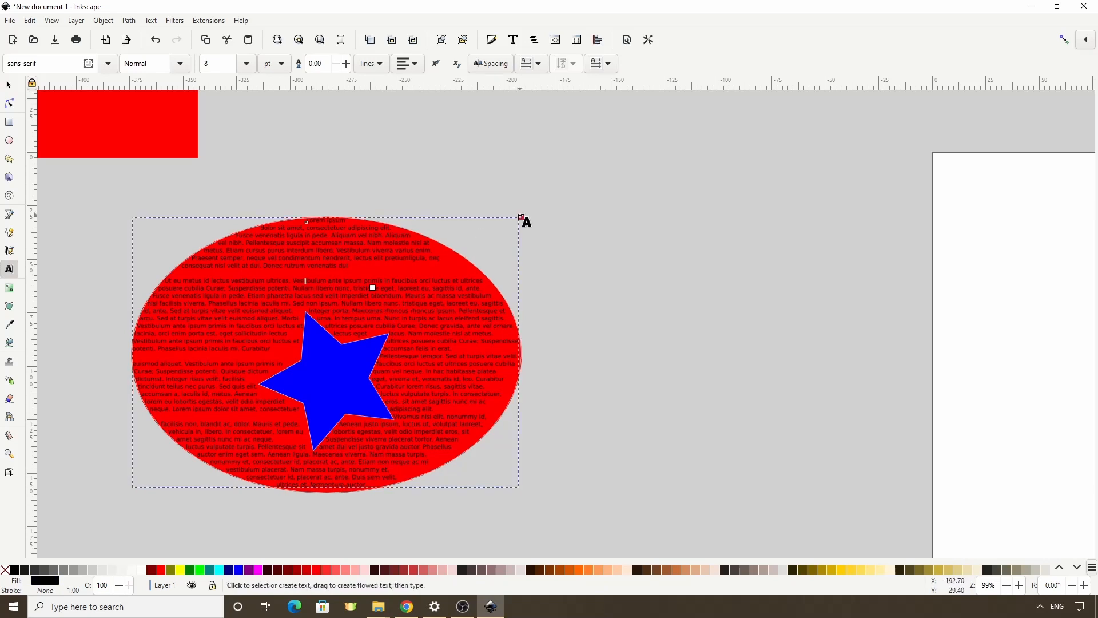
drag(520, 217, 507, 222)
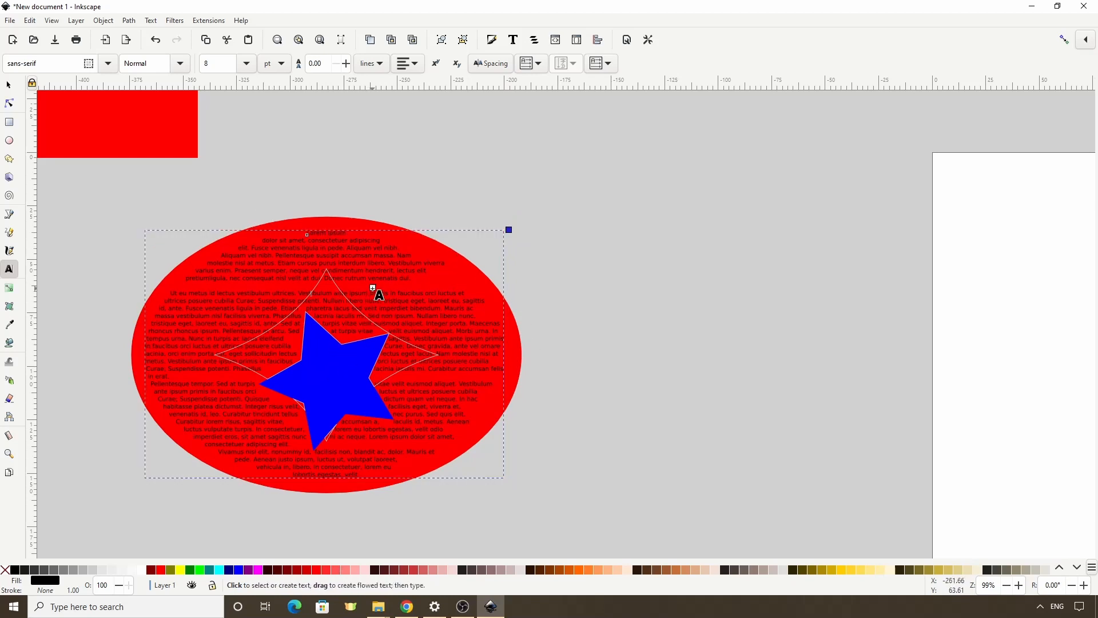
drag(374, 286, 385, 276)
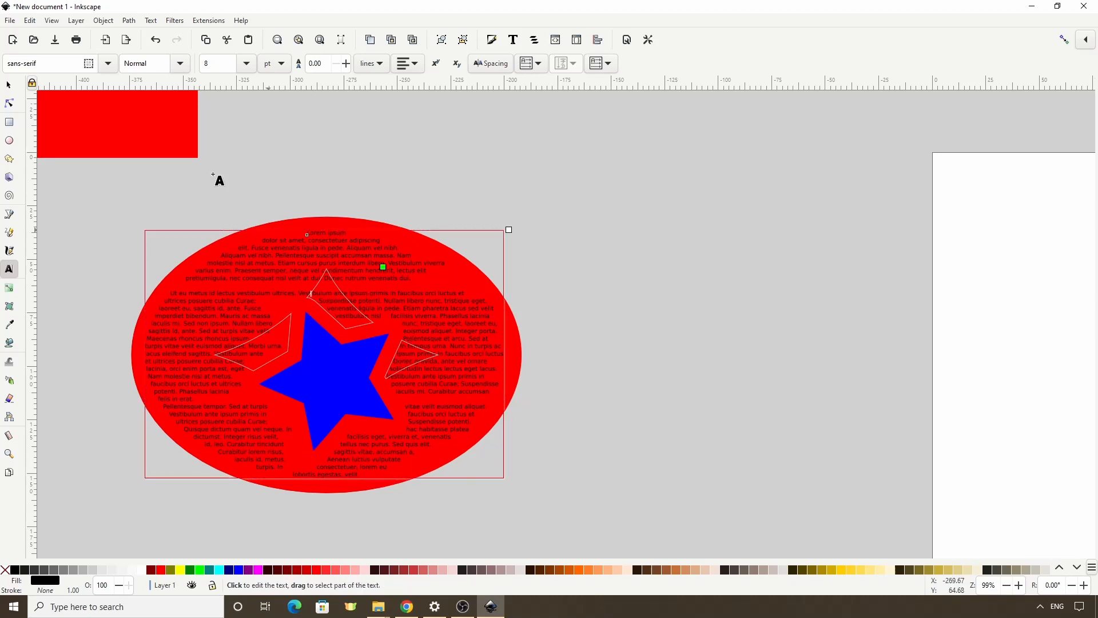
click(9, 85)
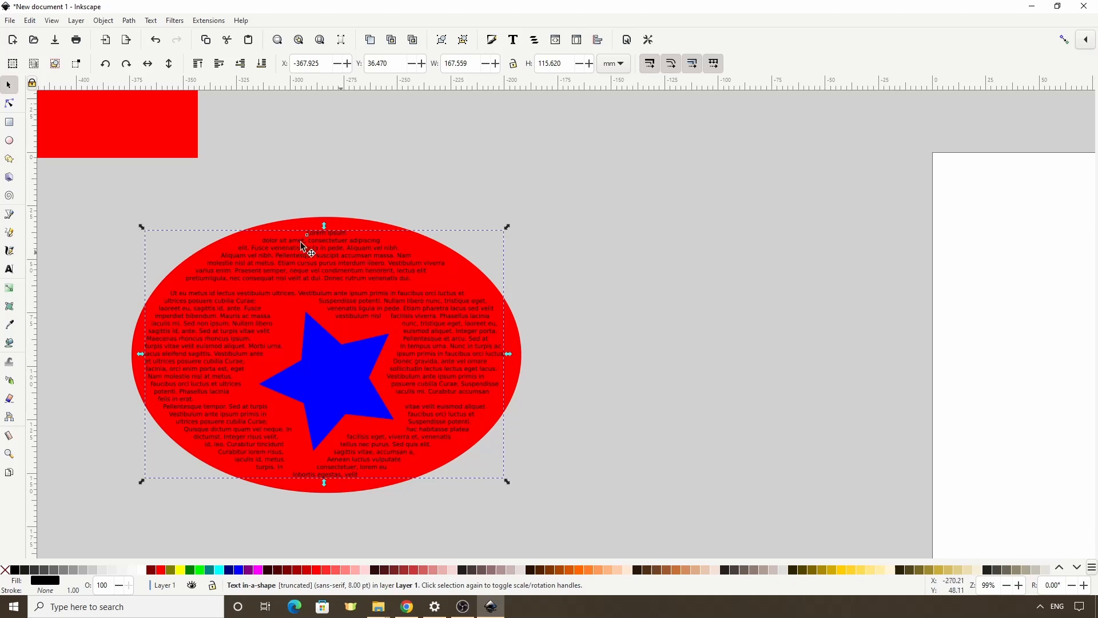
- Draw a fuchsia rectangle about 116 × 119 mm to the right of the ellipse and fill it with Lorem ipsum text
click(9, 122)
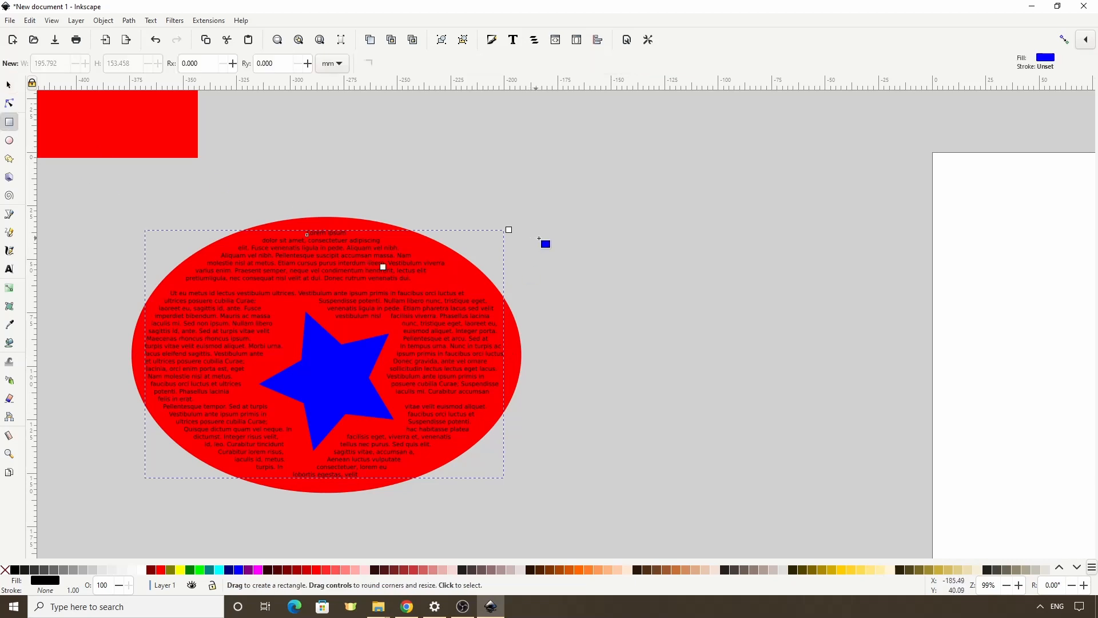
drag(532, 225, 781, 480)
click(258, 569)
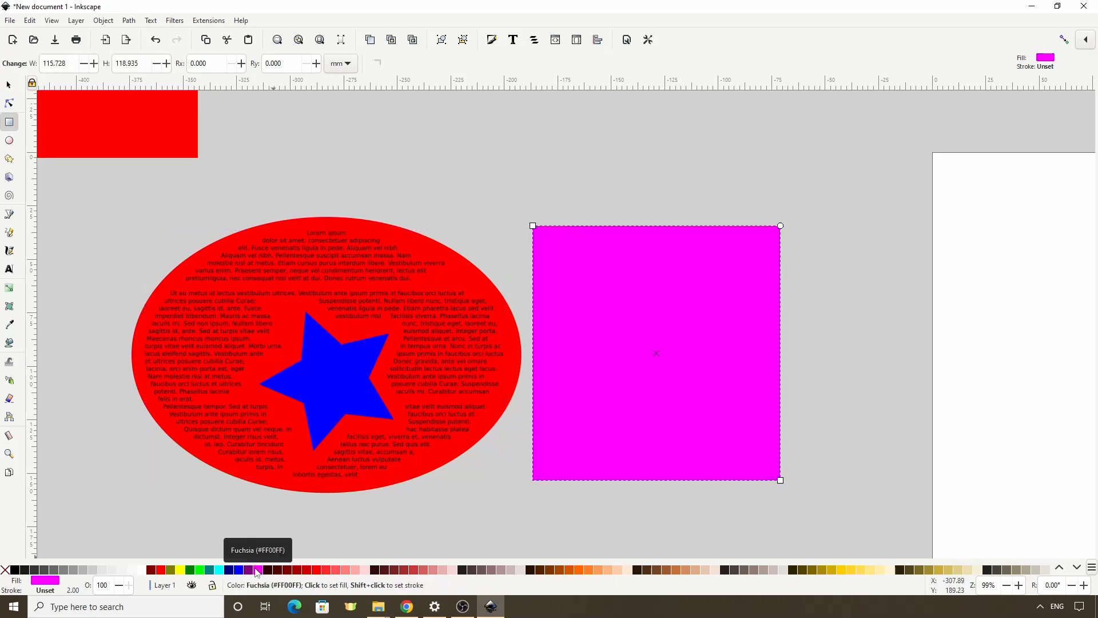
click(209, 21)
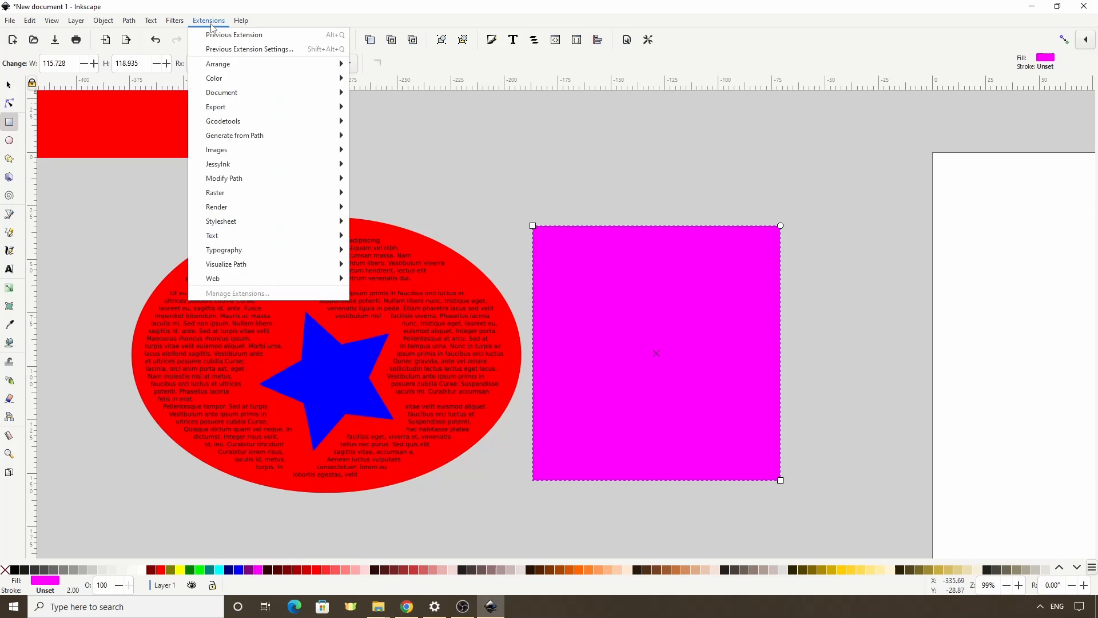
click(238, 35)
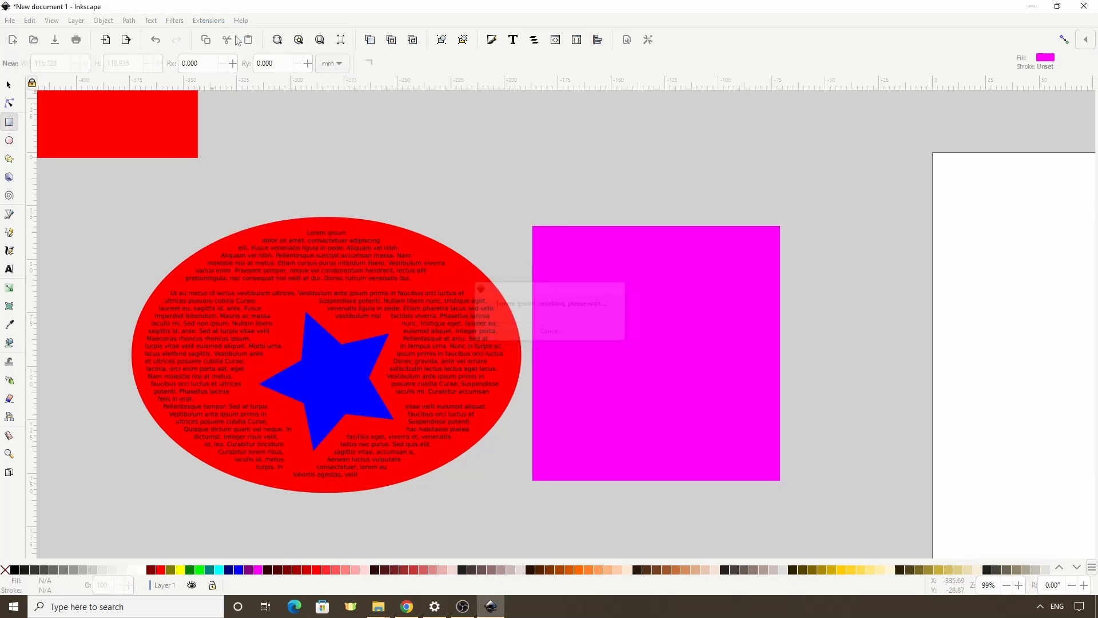
- Set the blue star as a subtraction frame for the fuchsia rectangle's Lorem ipsum text
click(13, 84)
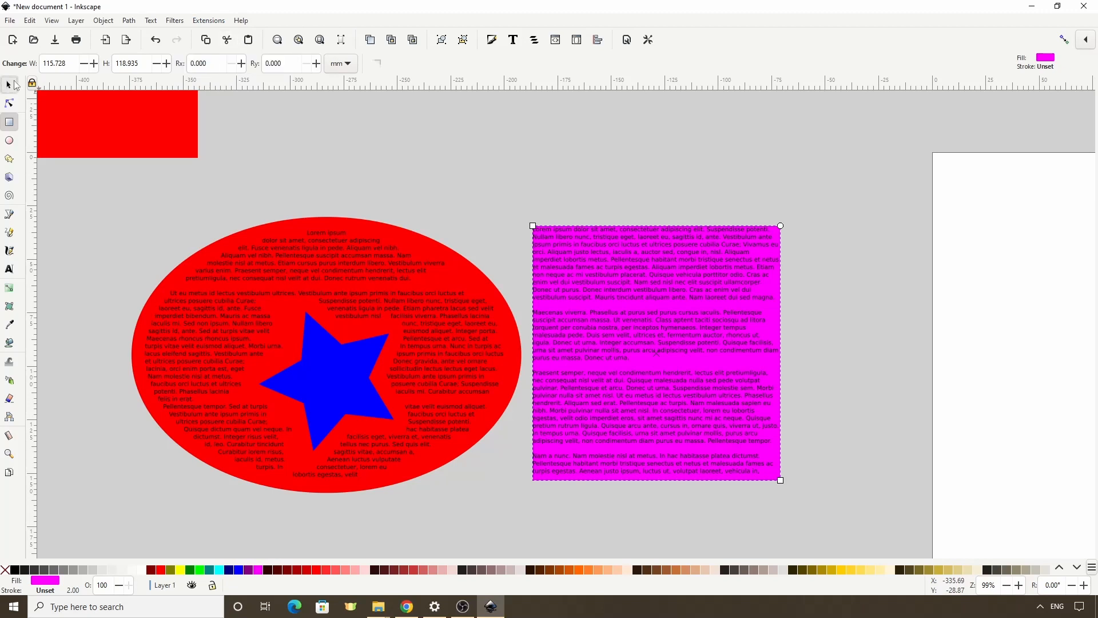
click(561, 338)
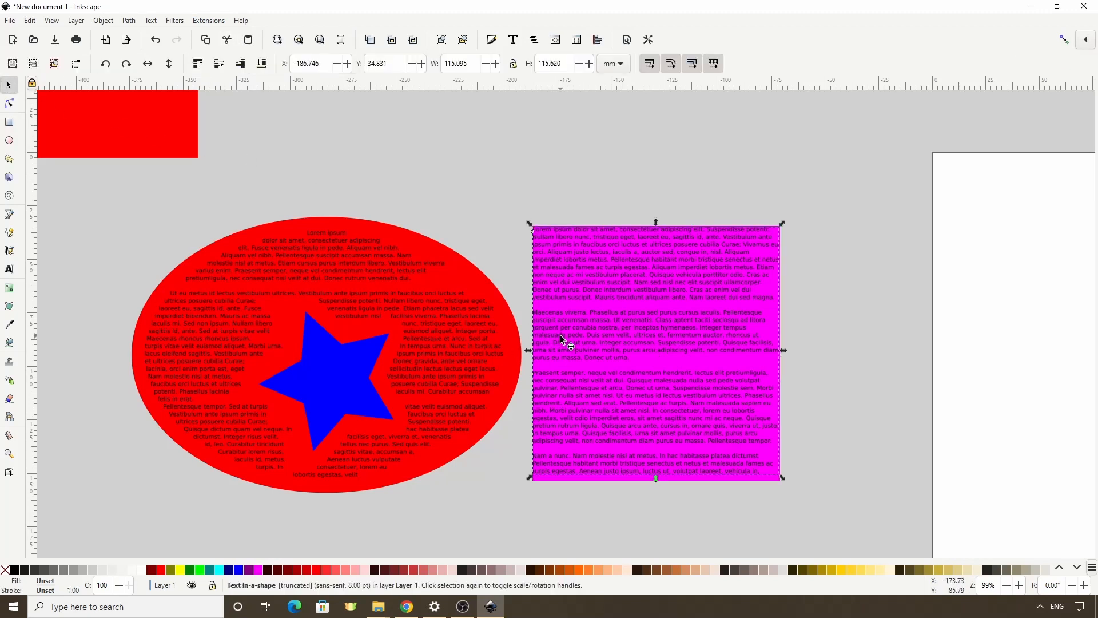
shift+click(338, 382)
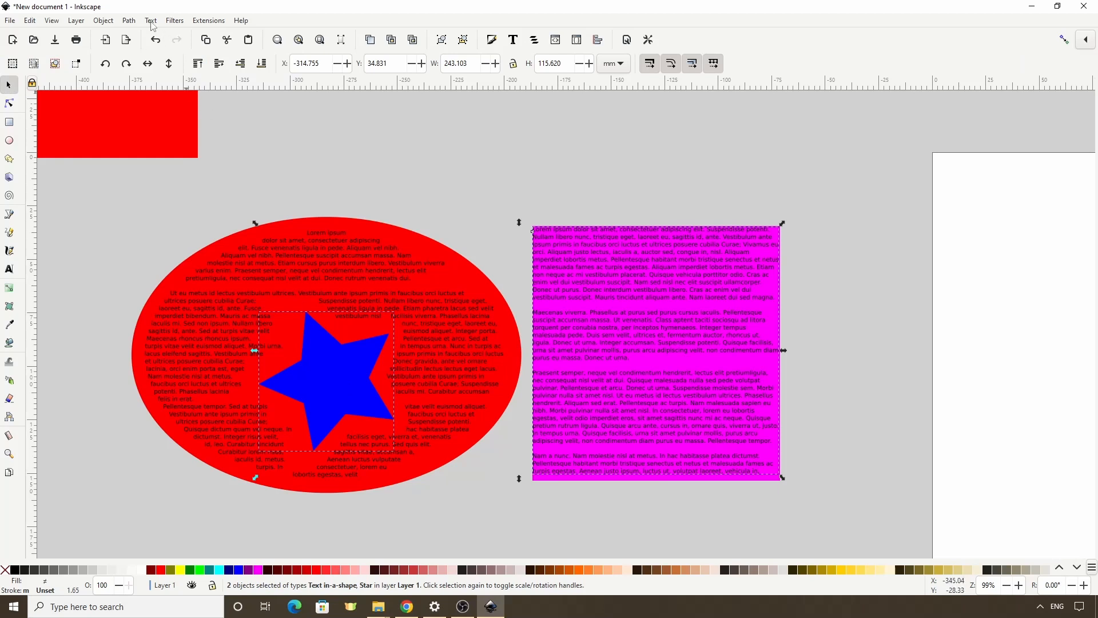
click(151, 21)
click(194, 122)
click(354, 192)
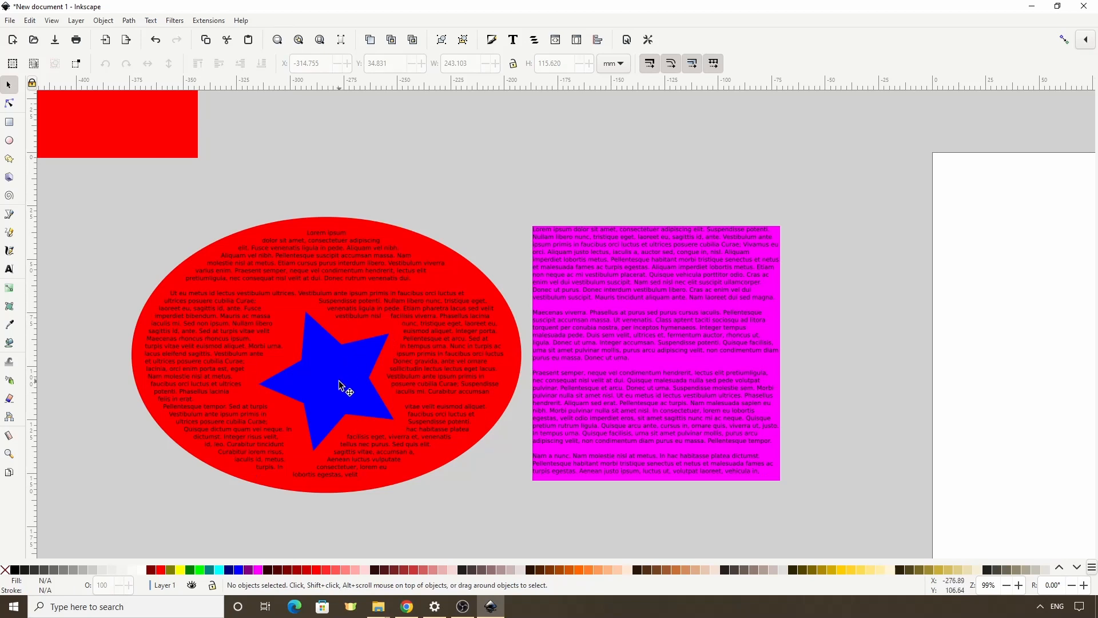
- Move the blue star across the gap between the ellipse and the rectangle and raise it above all objects
drag(339, 384, 528, 365)
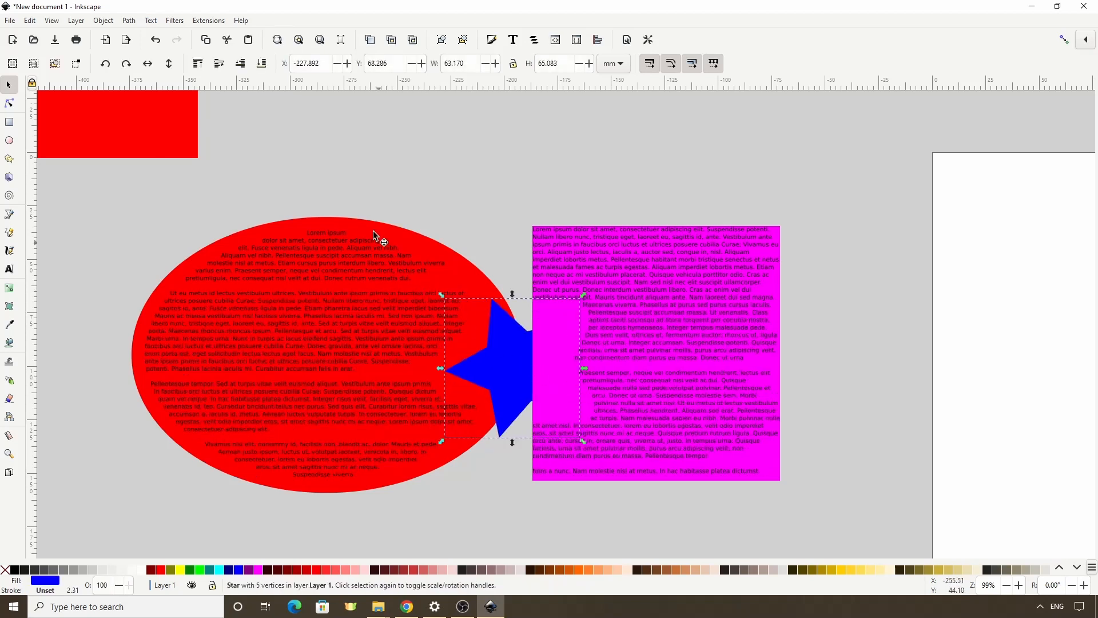
click(199, 63)
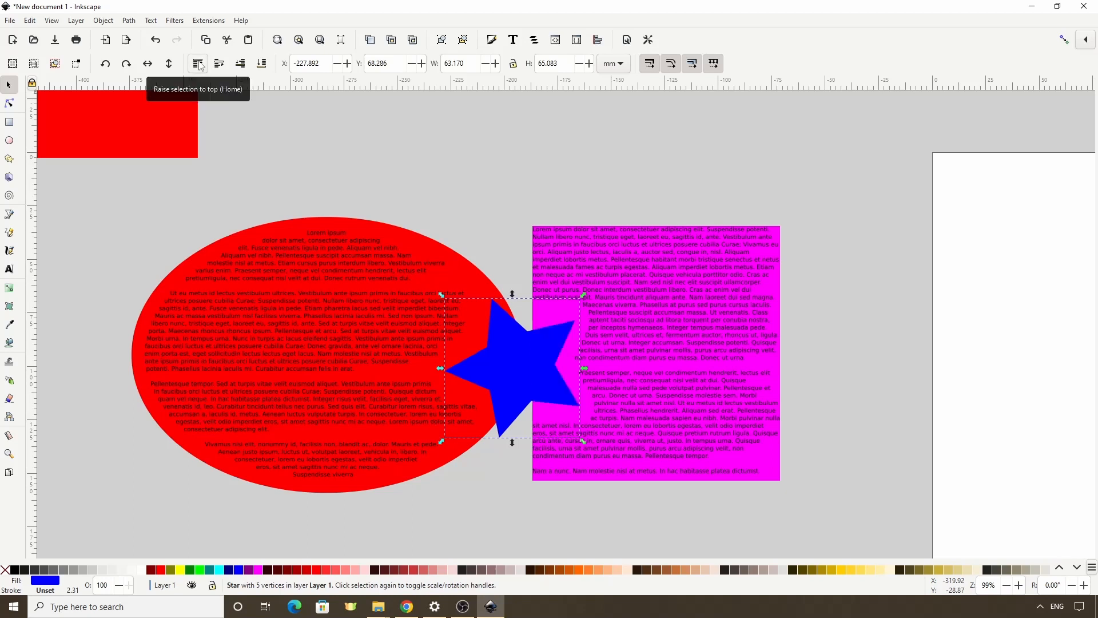
- Enlarge the blue star to about 80 × 84 mm and shift it slightly so it overlaps both the ellipse and rectangle
drag(442, 301, 401, 252)
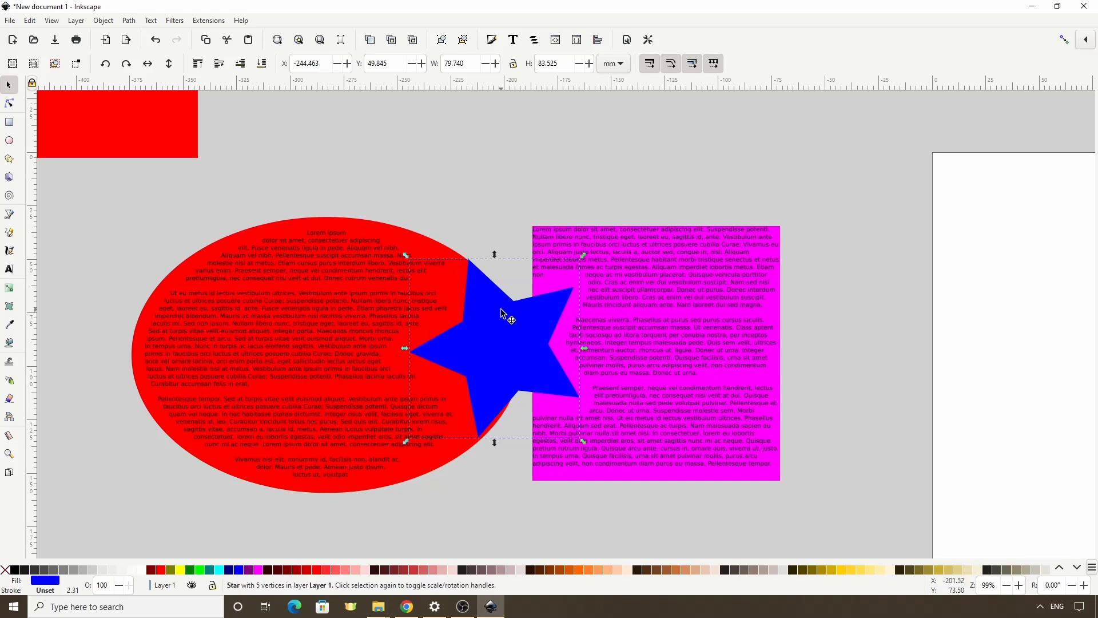
drag(502, 313, 520, 338)
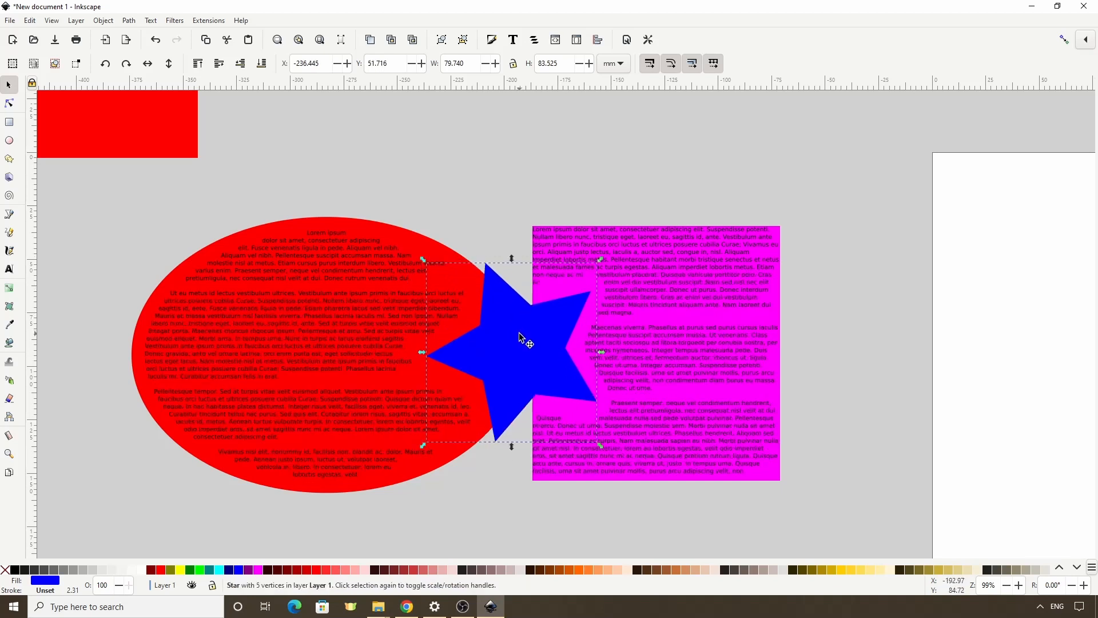
click(465, 178)
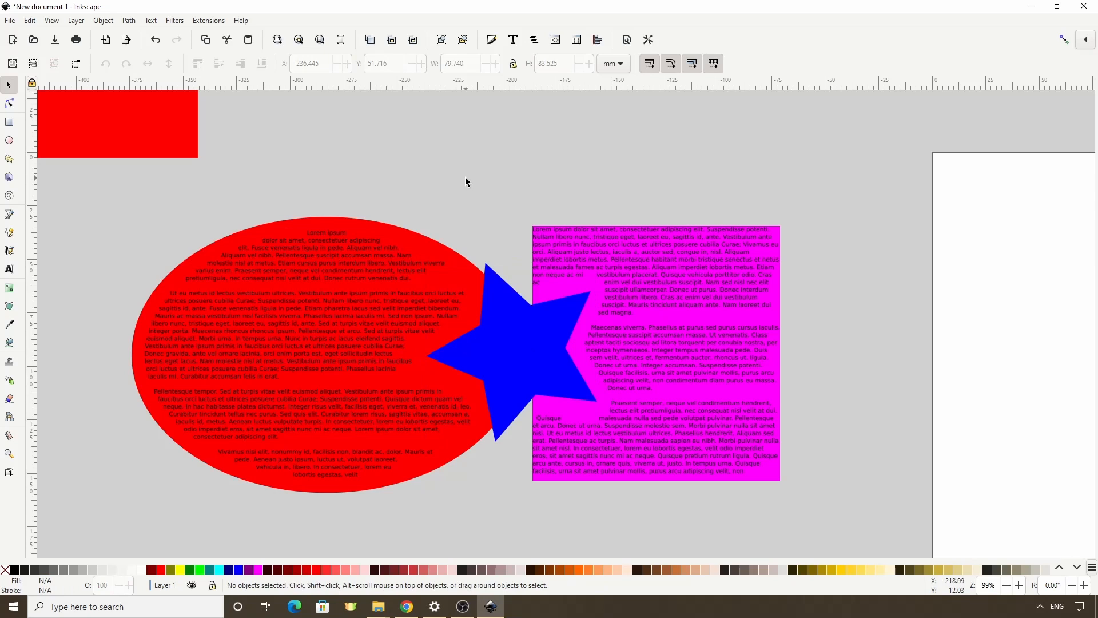